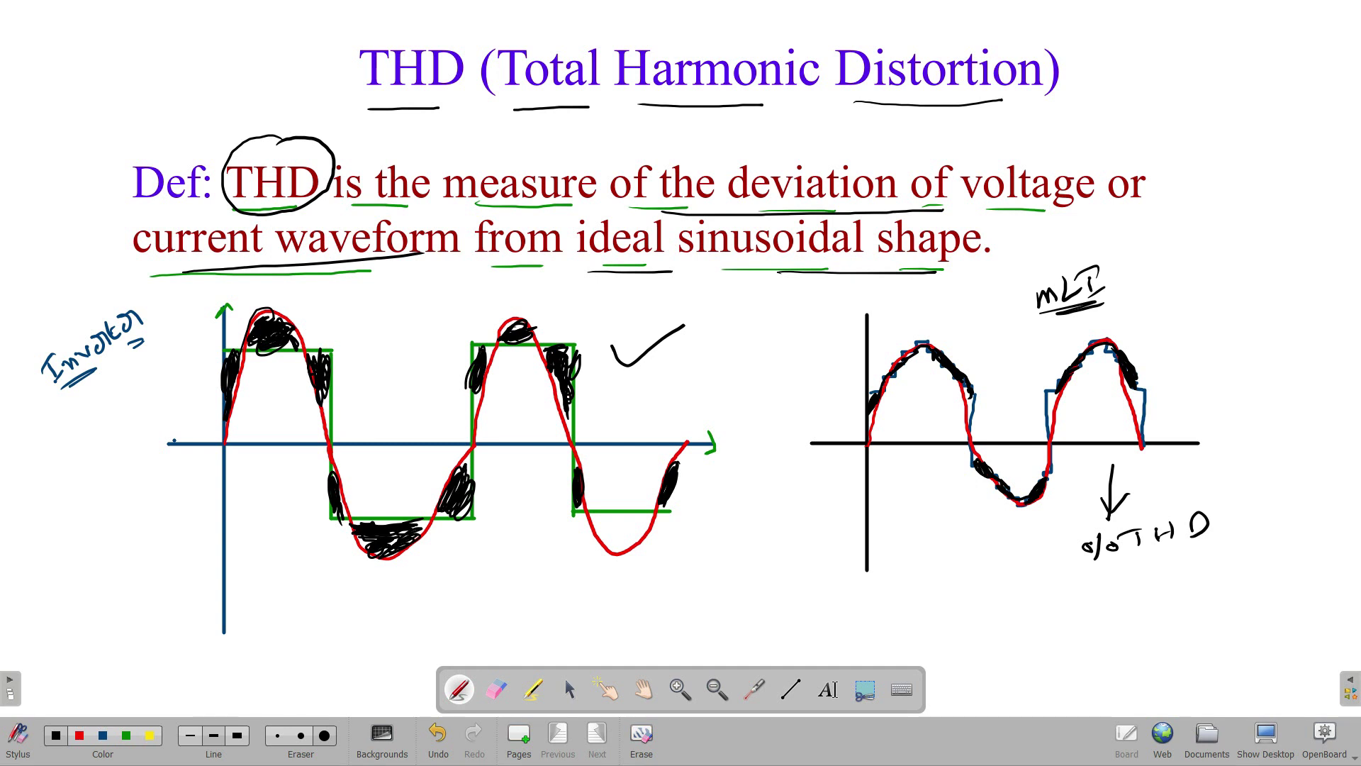
Write the heading THD in blue below the inverter waveforms and underline it twice.
scroll(253, 421, down, 5)
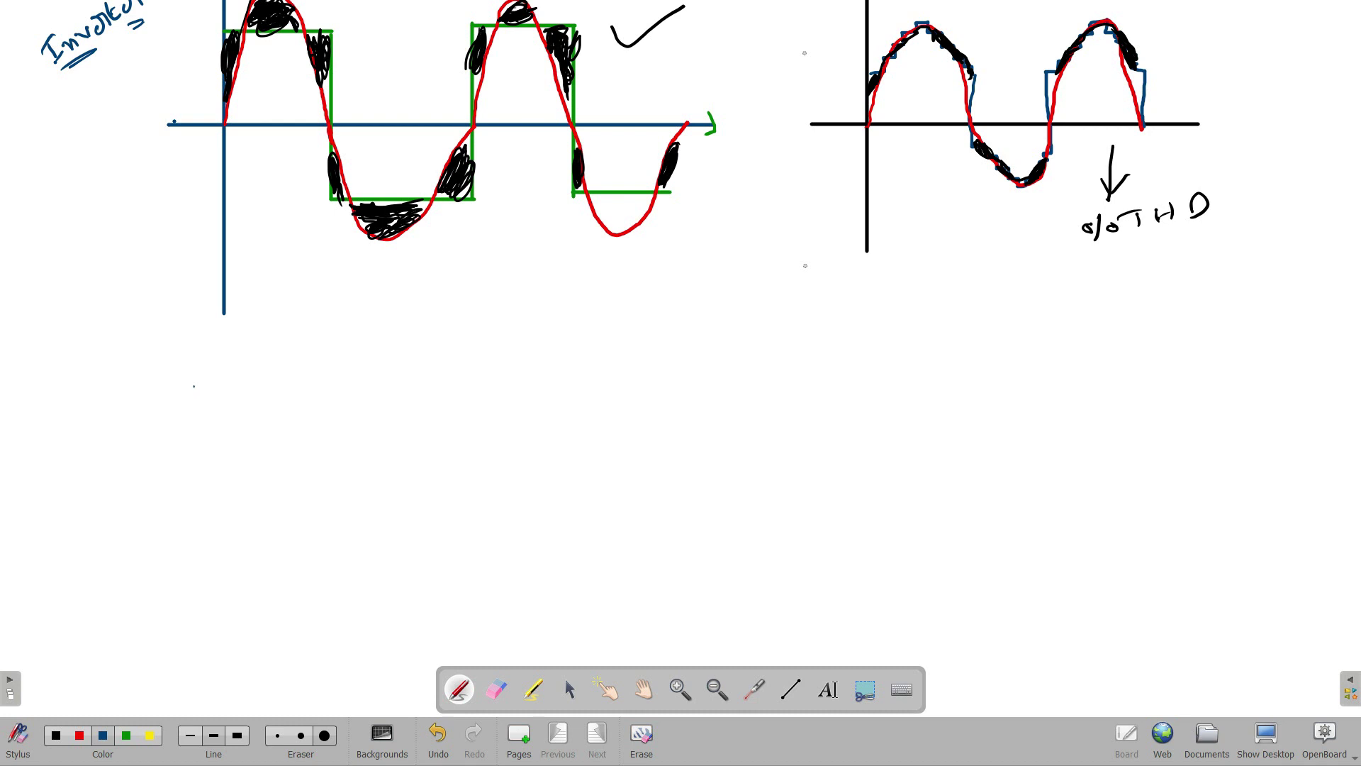
drag(194, 387, 192, 402)
drag(183, 388, 249, 370)
drag(191, 410, 262, 397)
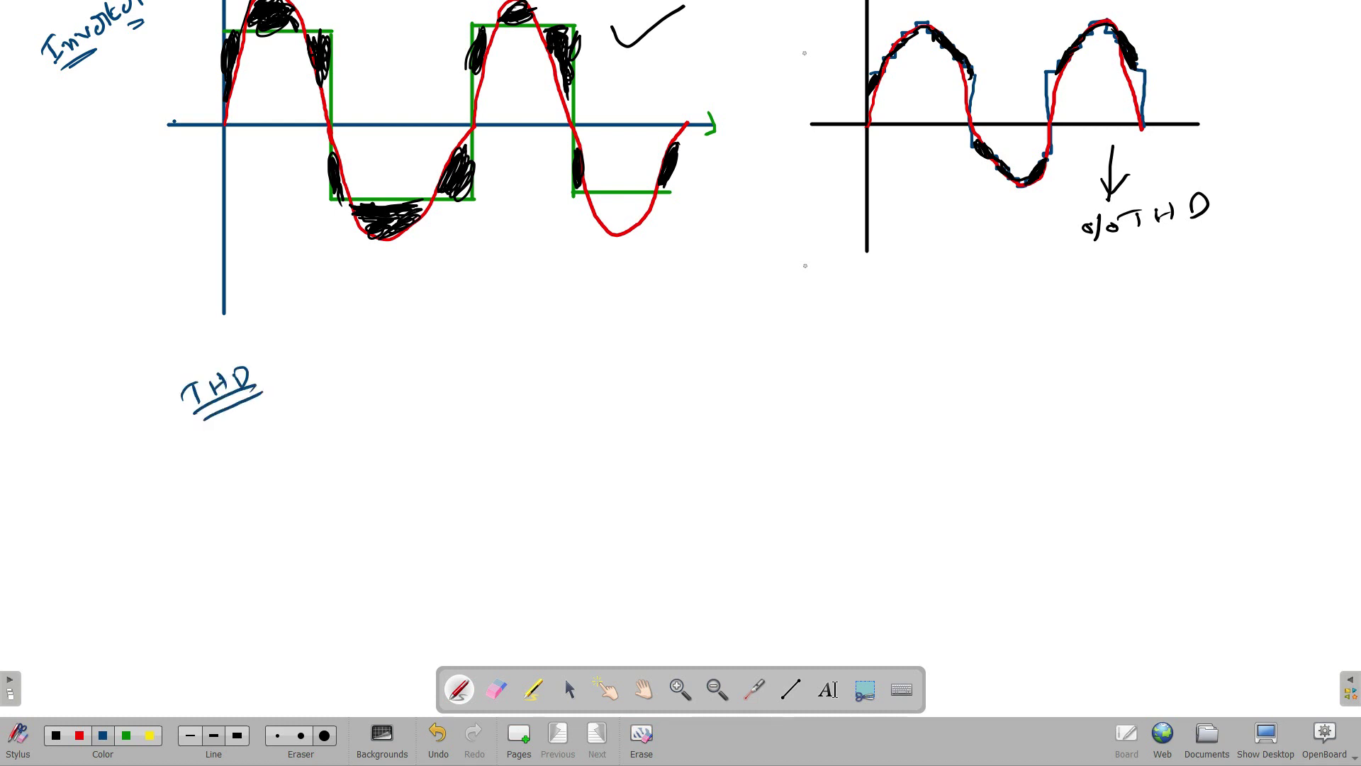
Write "%THD =" in blue beside the THD heading to start the formula.
drag(371, 416, 365, 458)
drag(358, 432, 383, 437)
mouse_move(407, 418)
mouse_down()
mouse_move(402, 435)
mouse_move(409, 412)
mouse_up()
mouse_move(430, 415)
mouse_down()
mouse_move(428, 436)
mouse_move(439, 430)
mouse_up()
drag(456, 411, 454, 431)
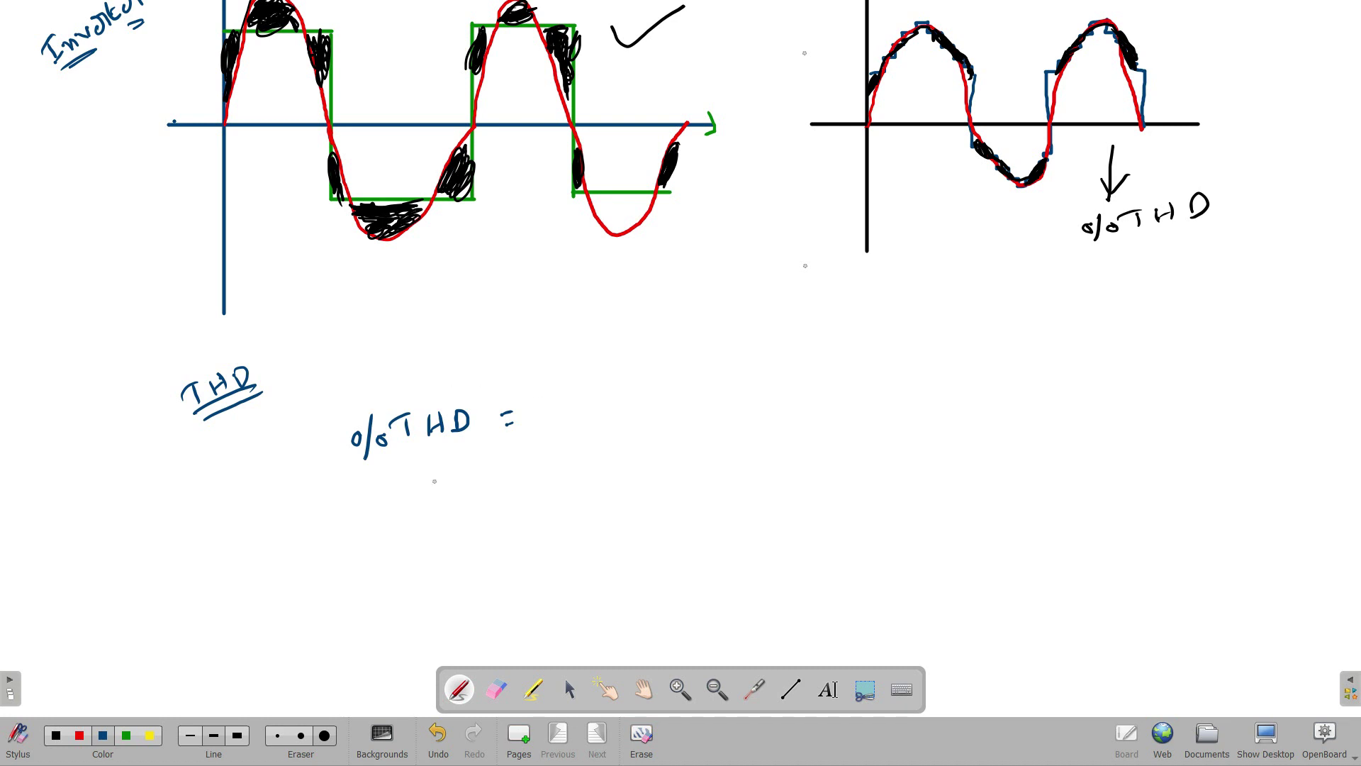
Continue the %THD formula in red with "100 ×" followed by a square root sign.
click(79, 735)
drag(550, 404, 548, 433)
drag(567, 405, 566, 407)
mouse_move(587, 406)
mouse_down()
mouse_move(630, 424)
mouse_move(612, 428)
mouse_up()
drag(653, 388, 841, 312)
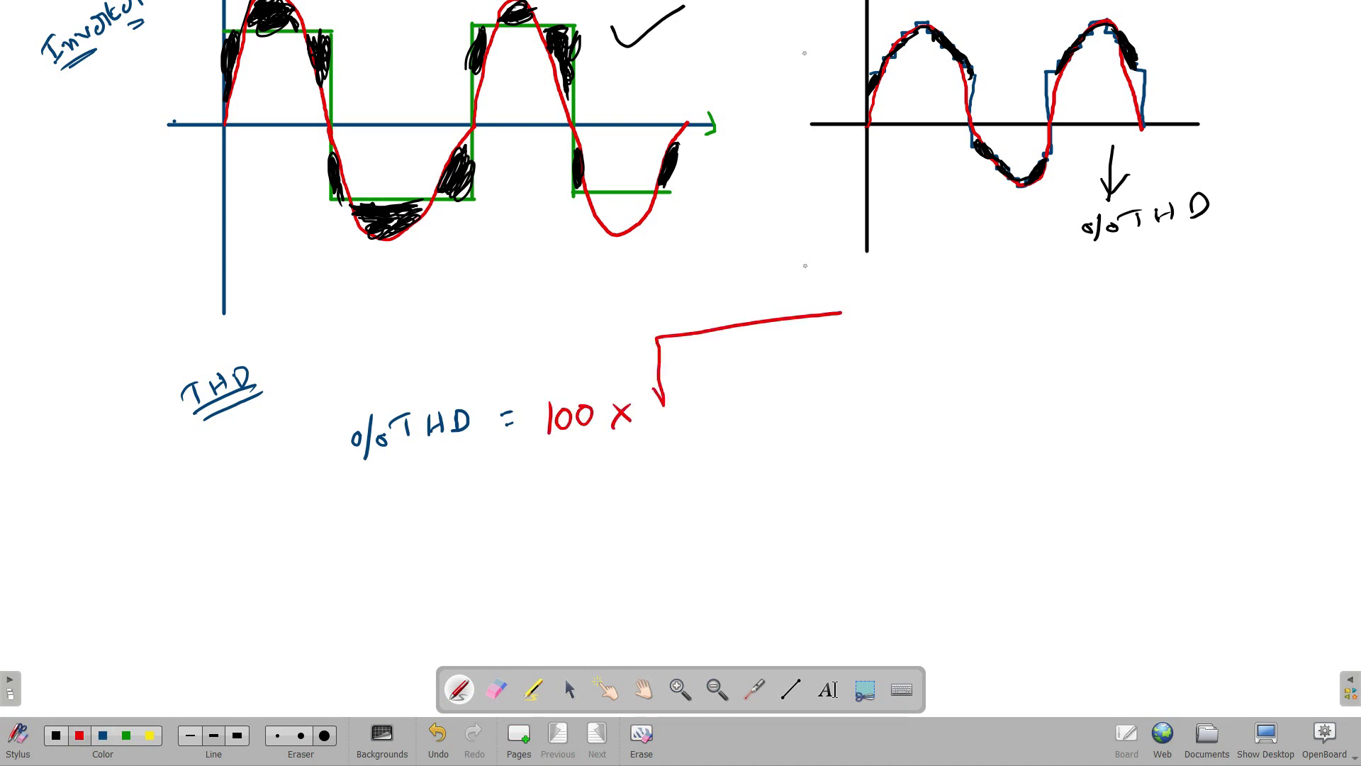
Write the numerator Σ Vn² with n≠1 in green under the root, and draw the fraction line beneath it.
click(126, 735)
mouse_move(729, 351)
mouse_down()
mouse_move(730, 383)
mouse_move(786, 348)
mouse_move(801, 377)
mouse_move(823, 343)
mouse_up()
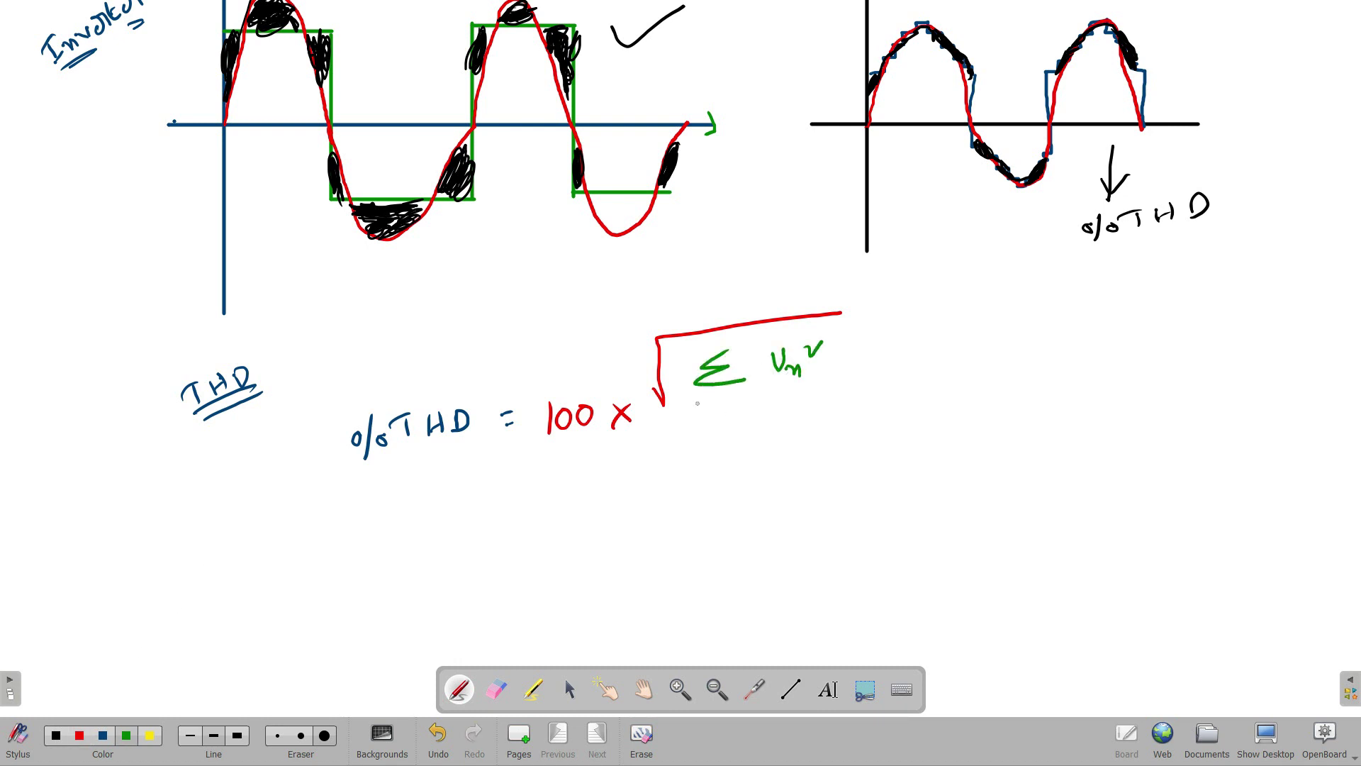
mouse_move(697, 404)
mouse_down()
mouse_move(733, 400)
mouse_move(744, 414)
mouse_up()
drag(650, 429, 855, 410)
Write V1 in red as the denominator and draw a red box around the complete %THD formula.
click(80, 735)
mouse_move(700, 443)
mouse_down()
mouse_move(723, 441)
mouse_move(735, 473)
mouse_up()
drag(339, 321, 348, 520)
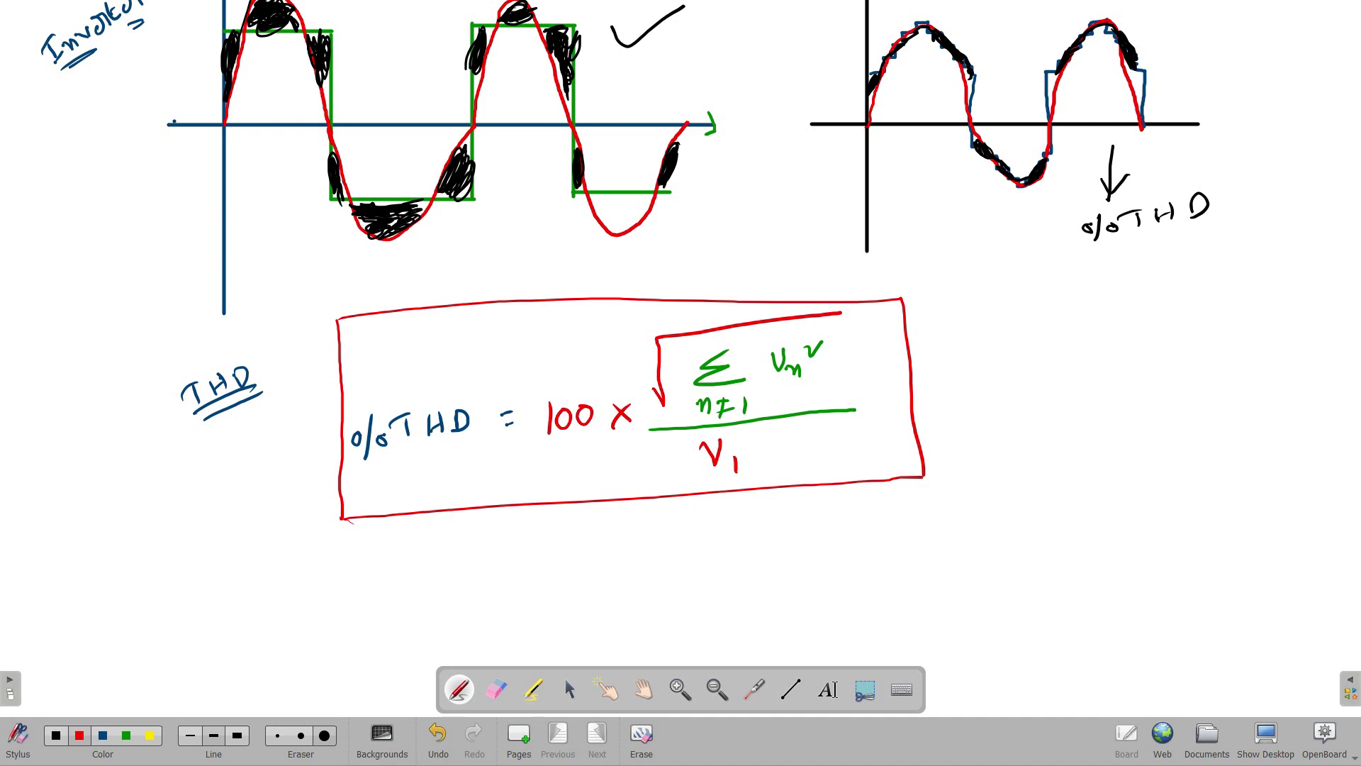
Draw a black arrow from Vn in the formula and label it "Rms nth harmonic".
click(56, 735)
drag(815, 369, 1048, 350)
drag(1082, 351, 1100, 349)
drag(1111, 315, 1124, 306)
drag(1117, 305, 1160, 347)
drag(1173, 332, 1189, 343)
drag(1190, 343, 1208, 340)
drag(1213, 334, 1217, 335)
drag(1223, 342, 1236, 340)
drag(1241, 333, 1243, 340)
drag(1266, 325, 1268, 336)
Draw a black arrow from V1 in the formula and label it "Rms Fundamental".
mouse_move(758, 463)
mouse_down()
mouse_move(962, 474)
mouse_move(954, 485)
mouse_move(1047, 478)
mouse_up()
drag(1067, 458, 1056, 476)
drag(1086, 454, 1084, 482)
mouse_move(1095, 462)
mouse_down()
mouse_move(1183, 467)
mouse_move(1230, 441)
mouse_move(1244, 465)
mouse_move(1266, 408)
mouse_up()
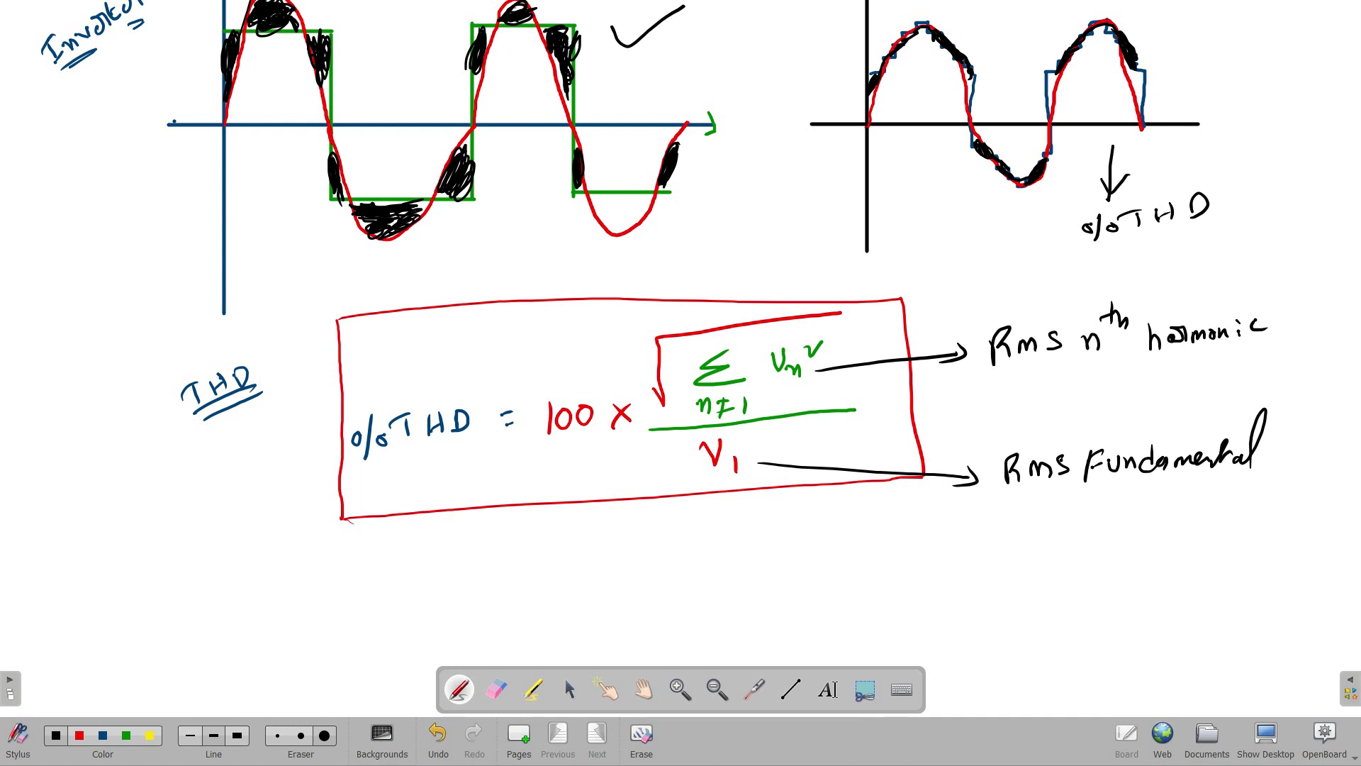
Circle the boxed %THD formula in green and return to the definition at the start of the board.
click(127, 735)
mouse_move(349, 299)
mouse_down()
mouse_move(334, 306)
mouse_move(291, 501)
mouse_move(603, 585)
mouse_move(913, 503)
mouse_move(860, 306)
mouse_move(520, 270)
mouse_move(344, 303)
mouse_up()
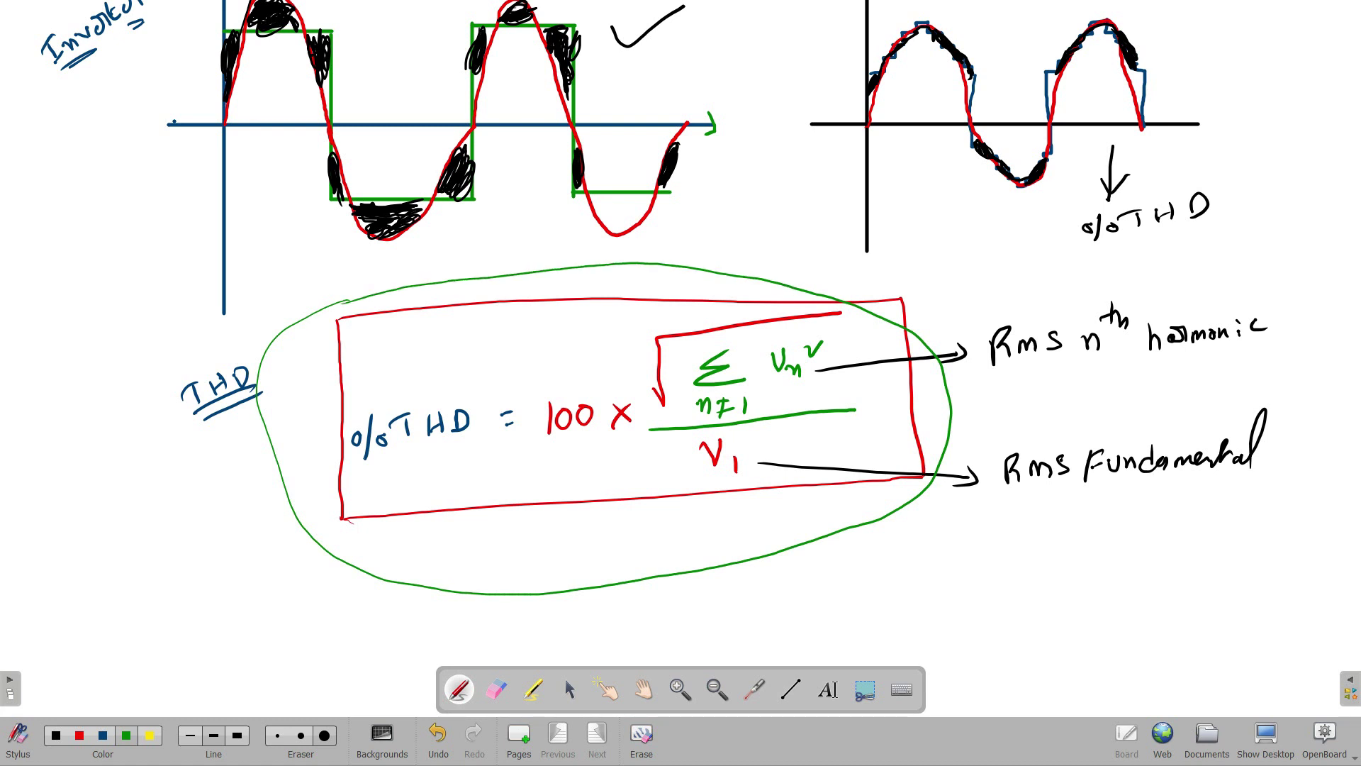
scroll(738, 350, up, 5)
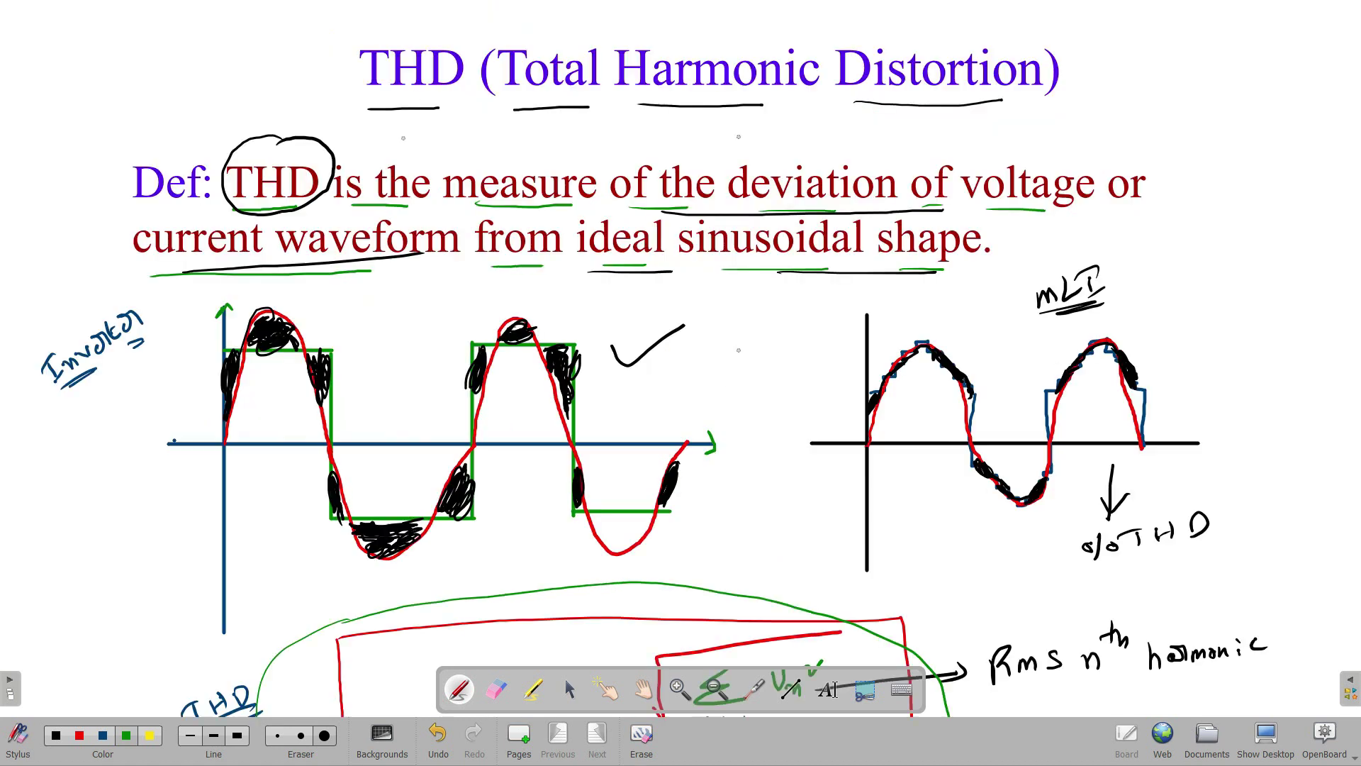
mouse_move(441, 20)
mouse_down()
mouse_move(317, 41)
mouse_move(567, 160)
mouse_move(1120, 56)
mouse_move(441, 14)
mouse_up()
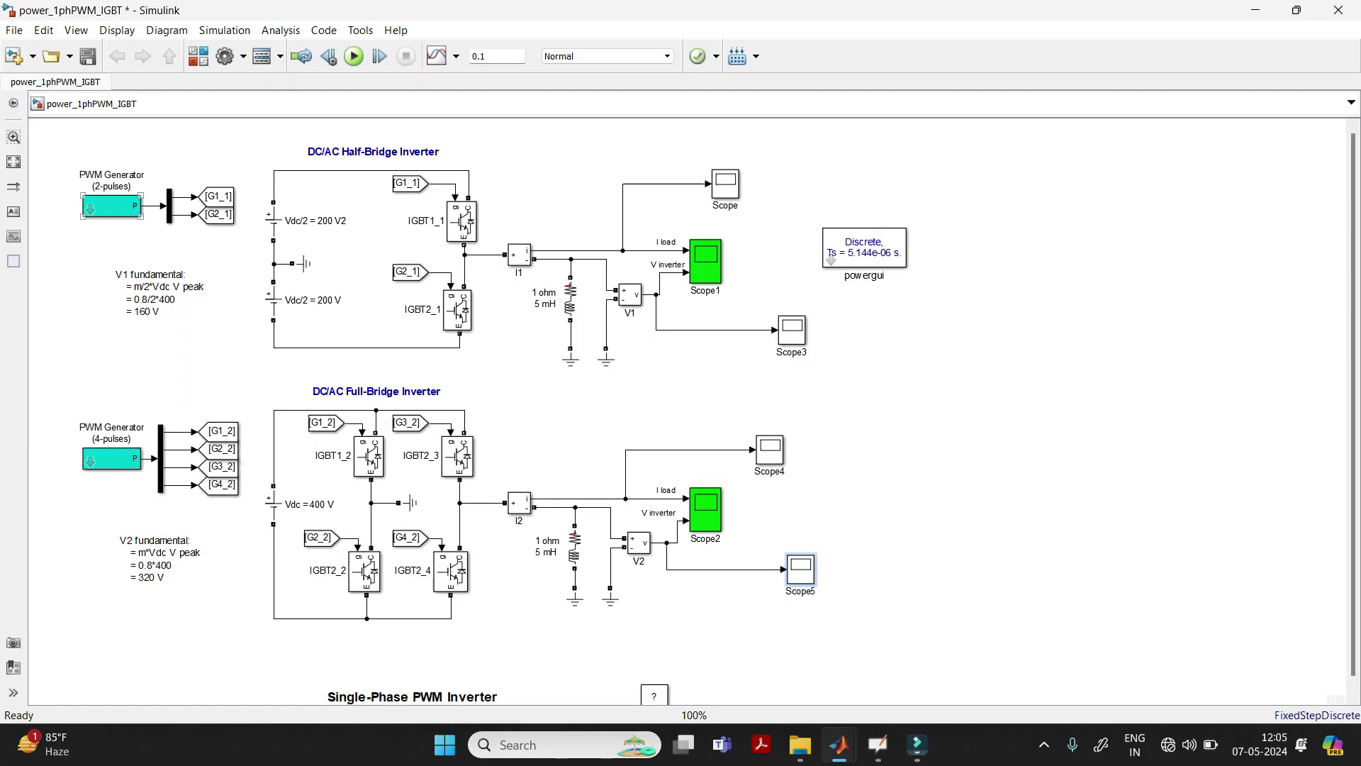
Switch to the power_1phPWM_IGBT model in Simulink and examine the half-bridge and full-bridge inverter circuits with their loads and scopes.
key(alt+1)
scroll(686, 411, up, 1)
scroll(687, 411, down, 3)
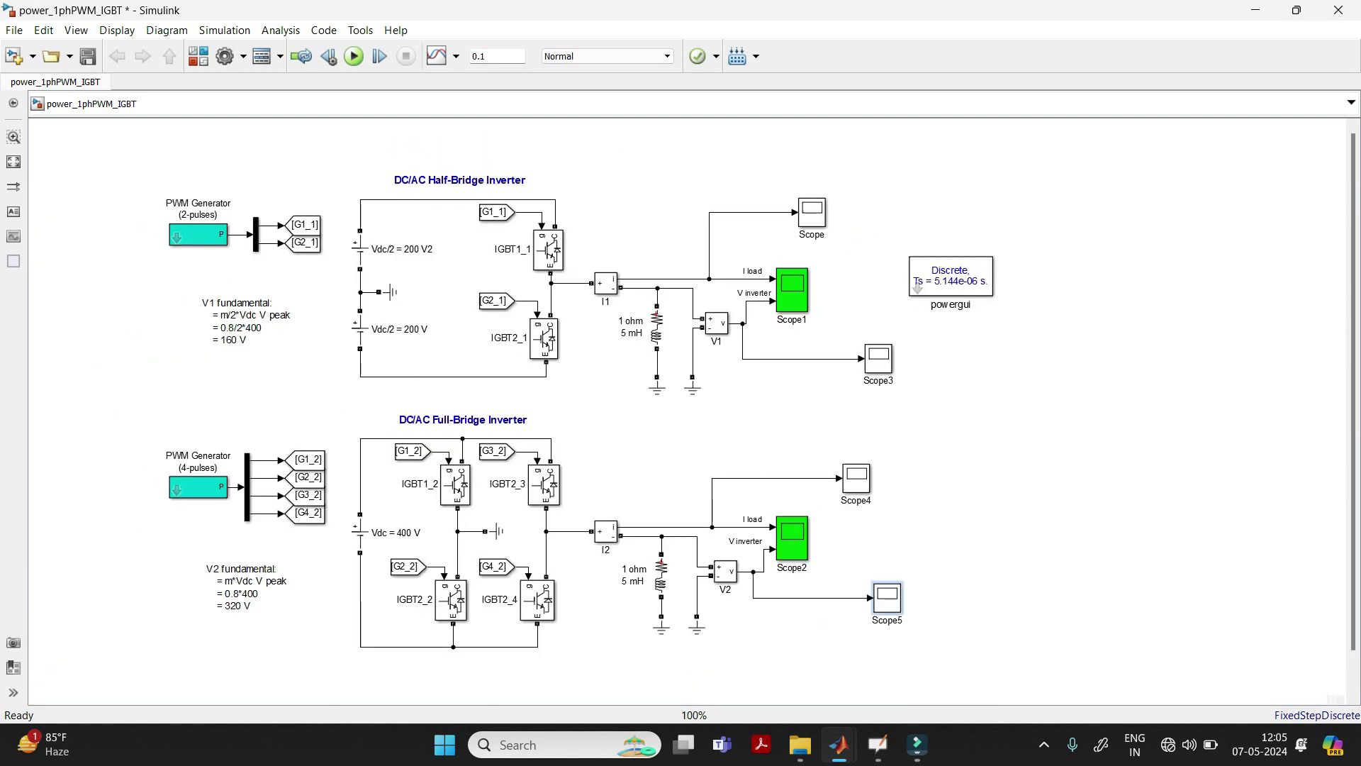
scroll(627, 252, up, 2)
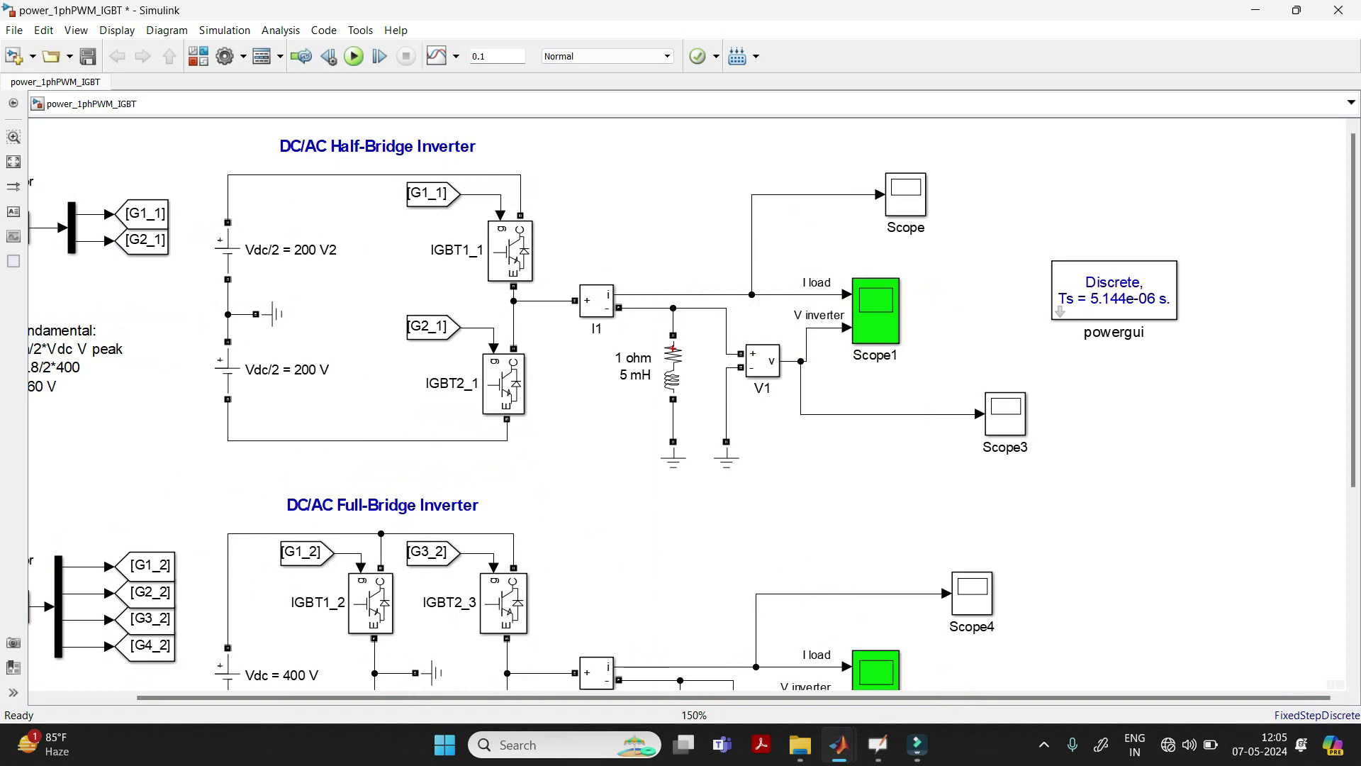
scroll(418, 475, down, 1)
key(v)
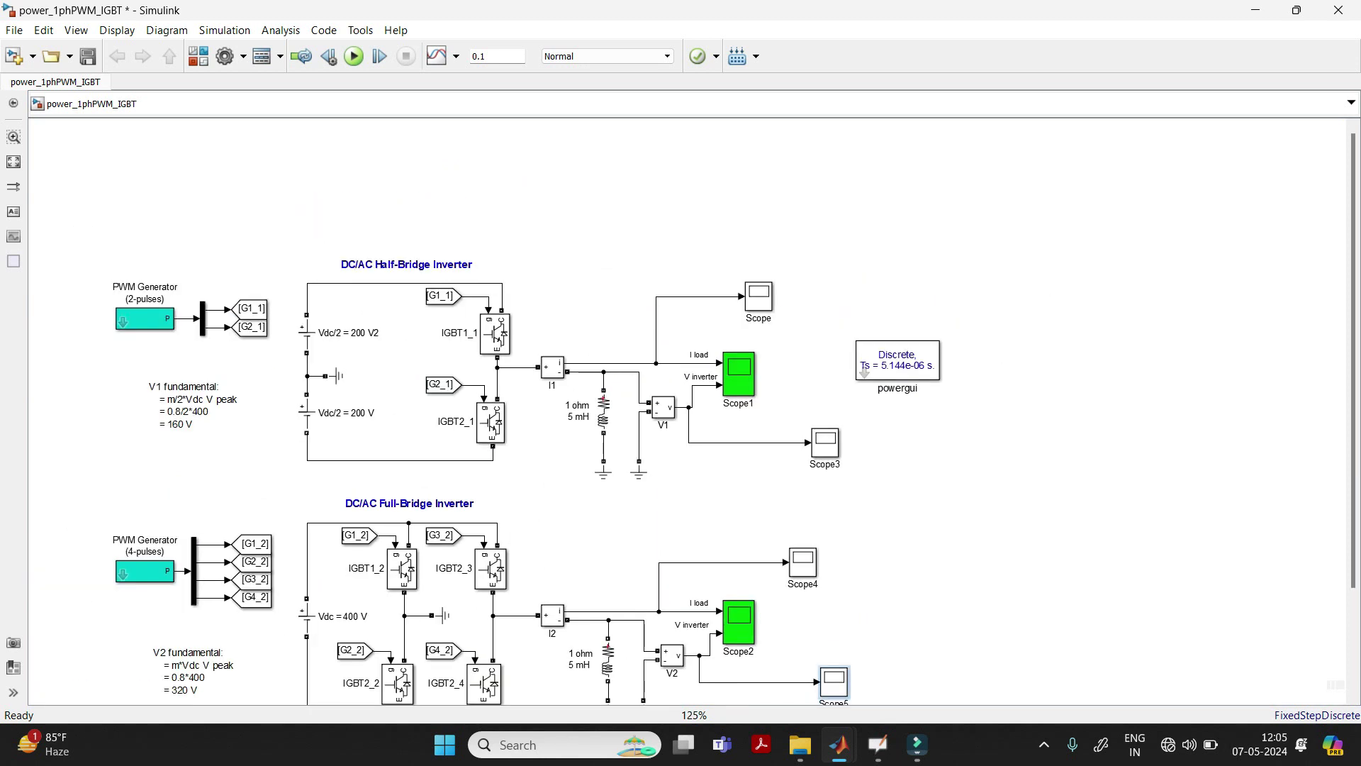
key(r)
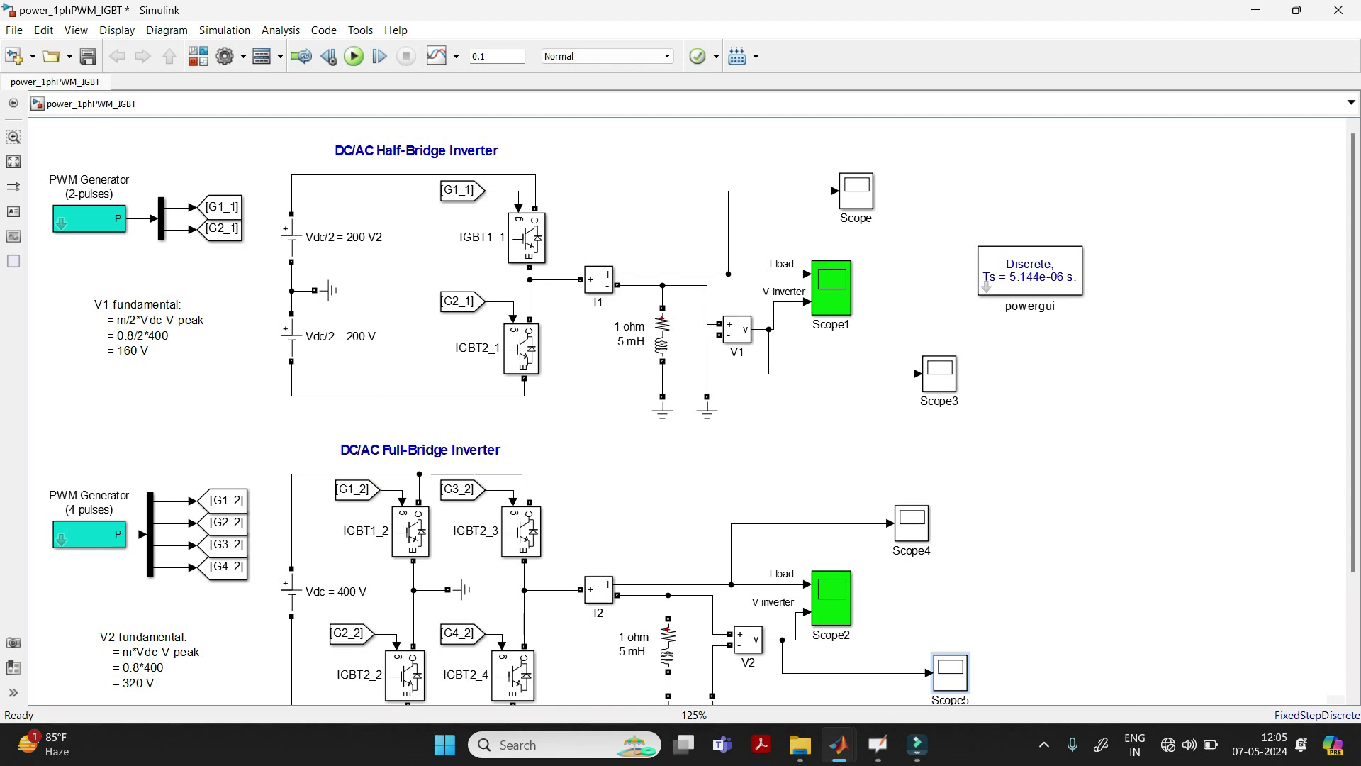
scroll(568, 408, down, 1)
drag(647, 198, 759, 373)
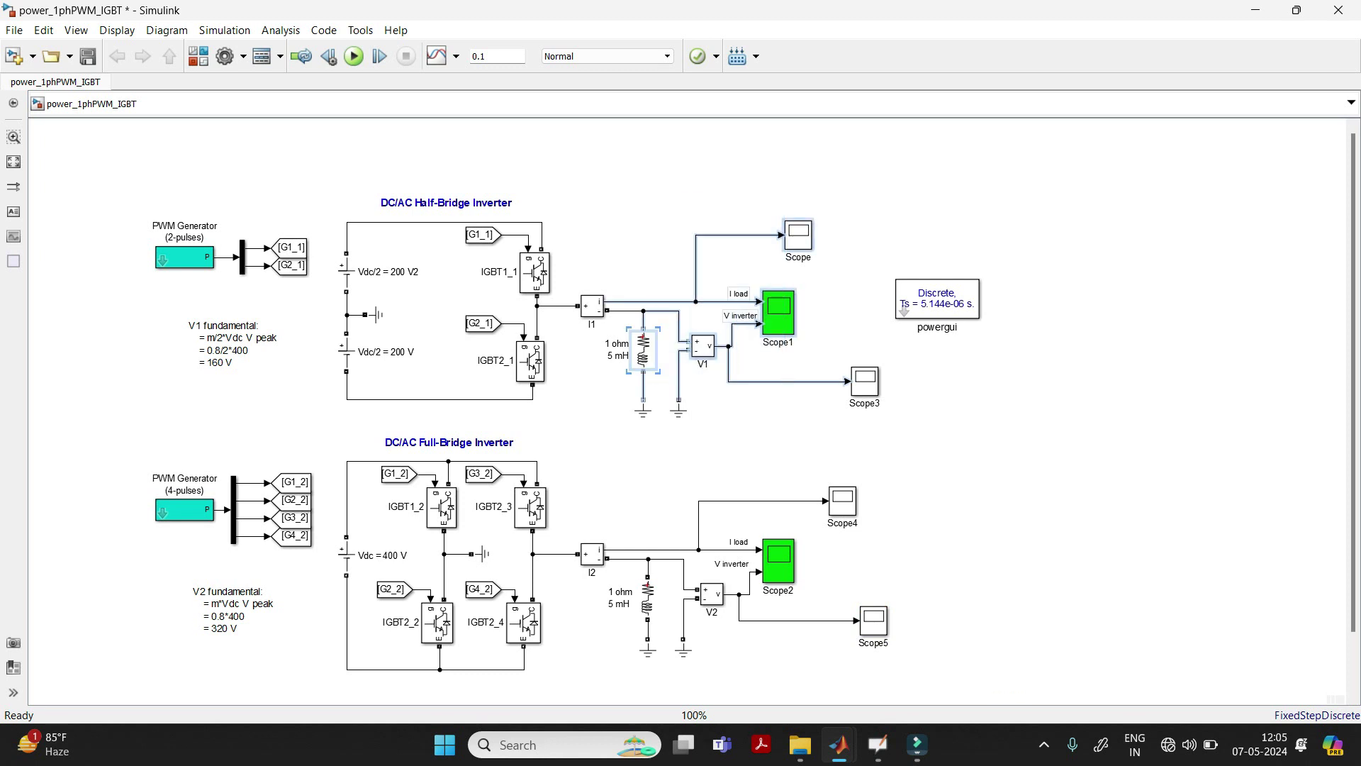
drag(661, 484, 910, 638)
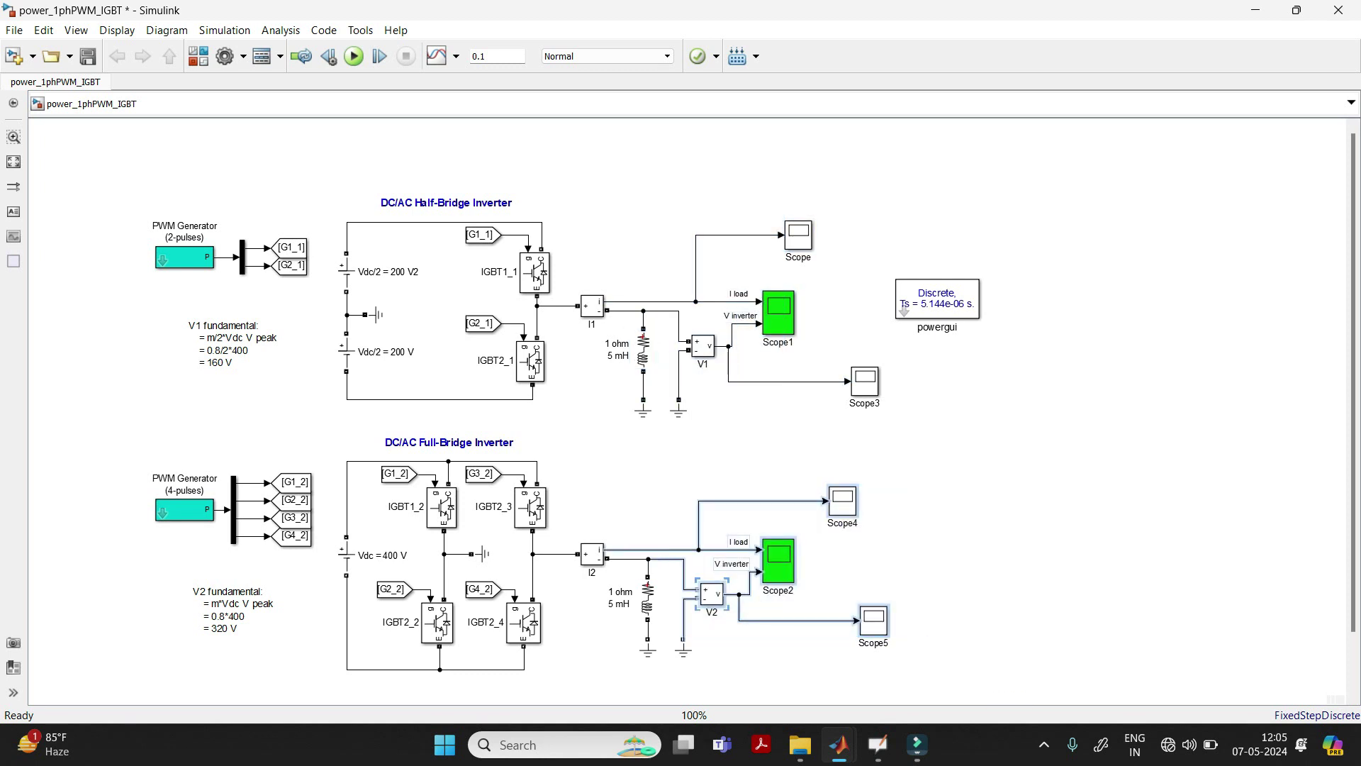
Examine the half-bridge inverter's current and voltage measurement blocks and the scopes connected to them.
scroll(843, 324, up, 2)
click(843, 324)
scroll(843, 324, left, 2)
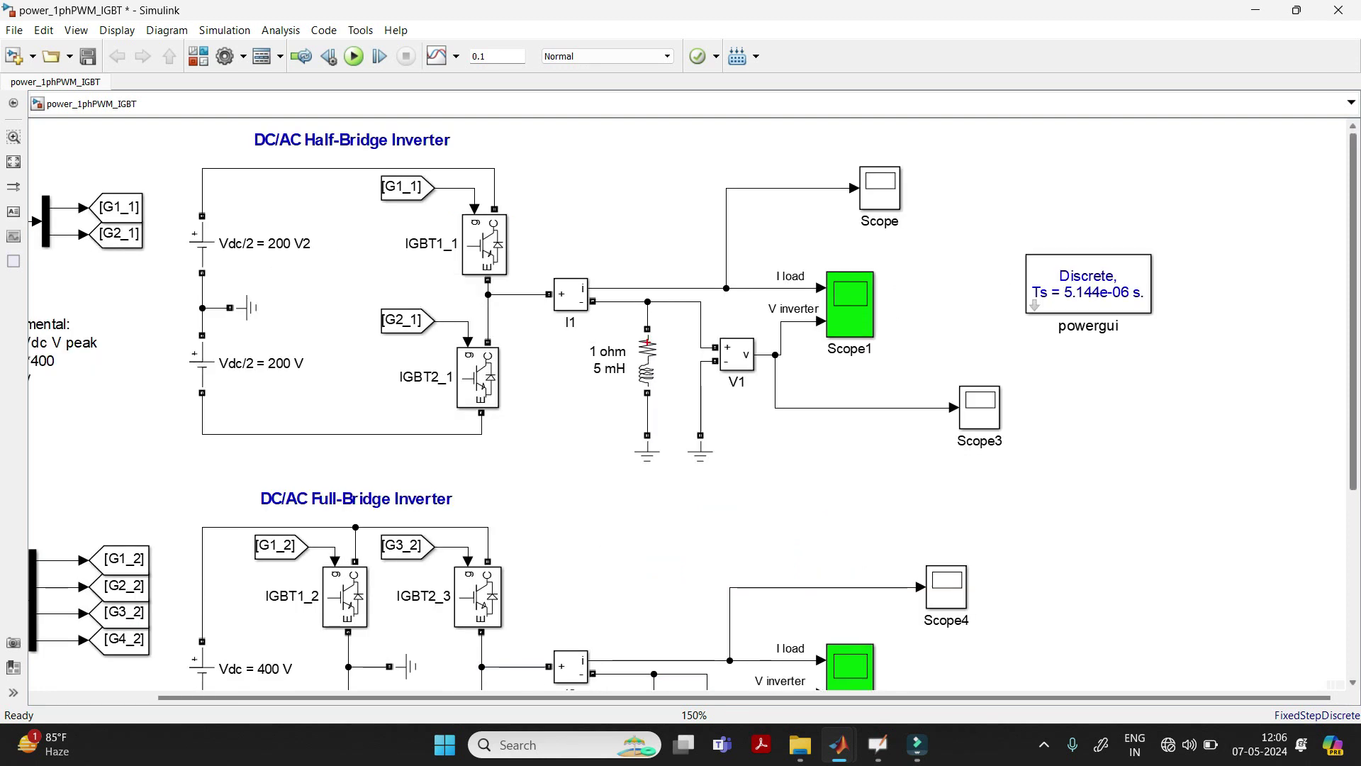
scroll(349, 157, up, 2)
scroll(349, 157, down, 1)
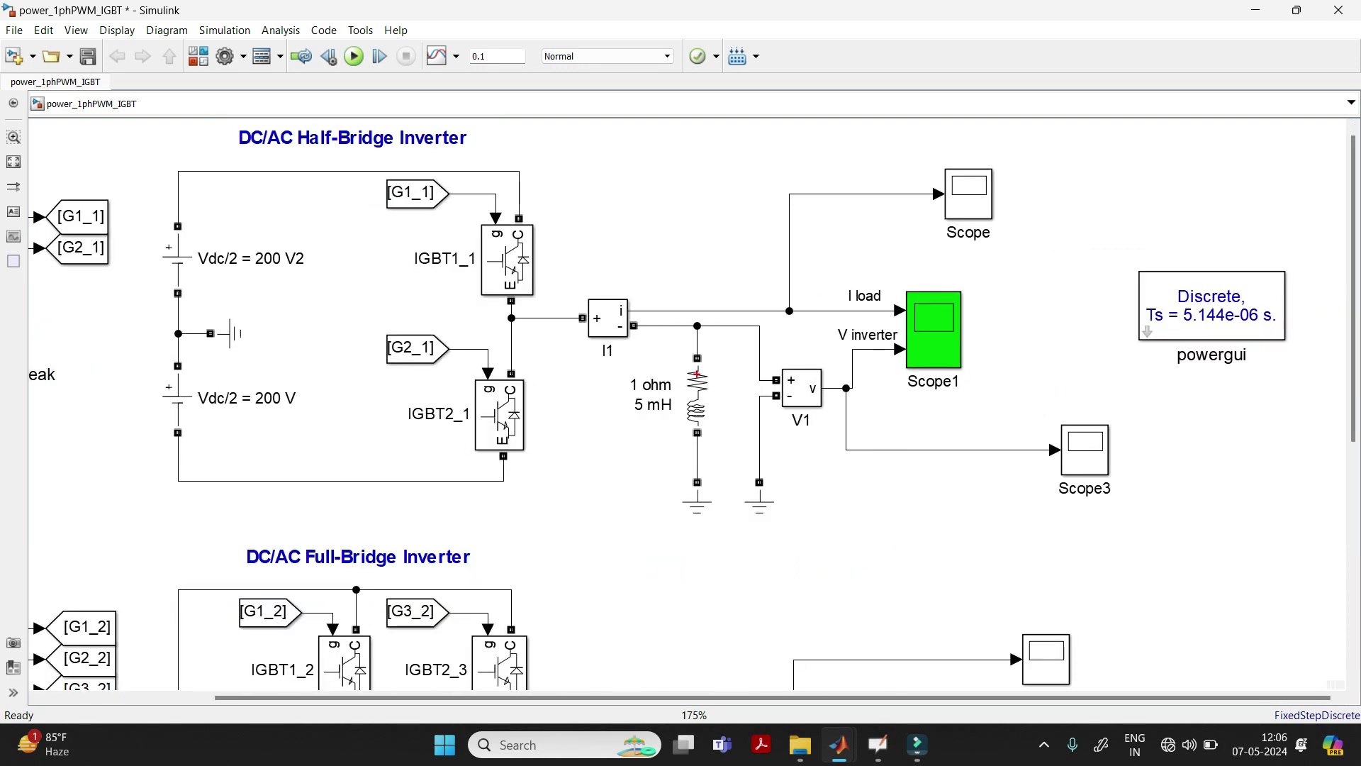
drag(583, 273, 633, 365)
click(967, 193)
drag(735, 364, 845, 418)
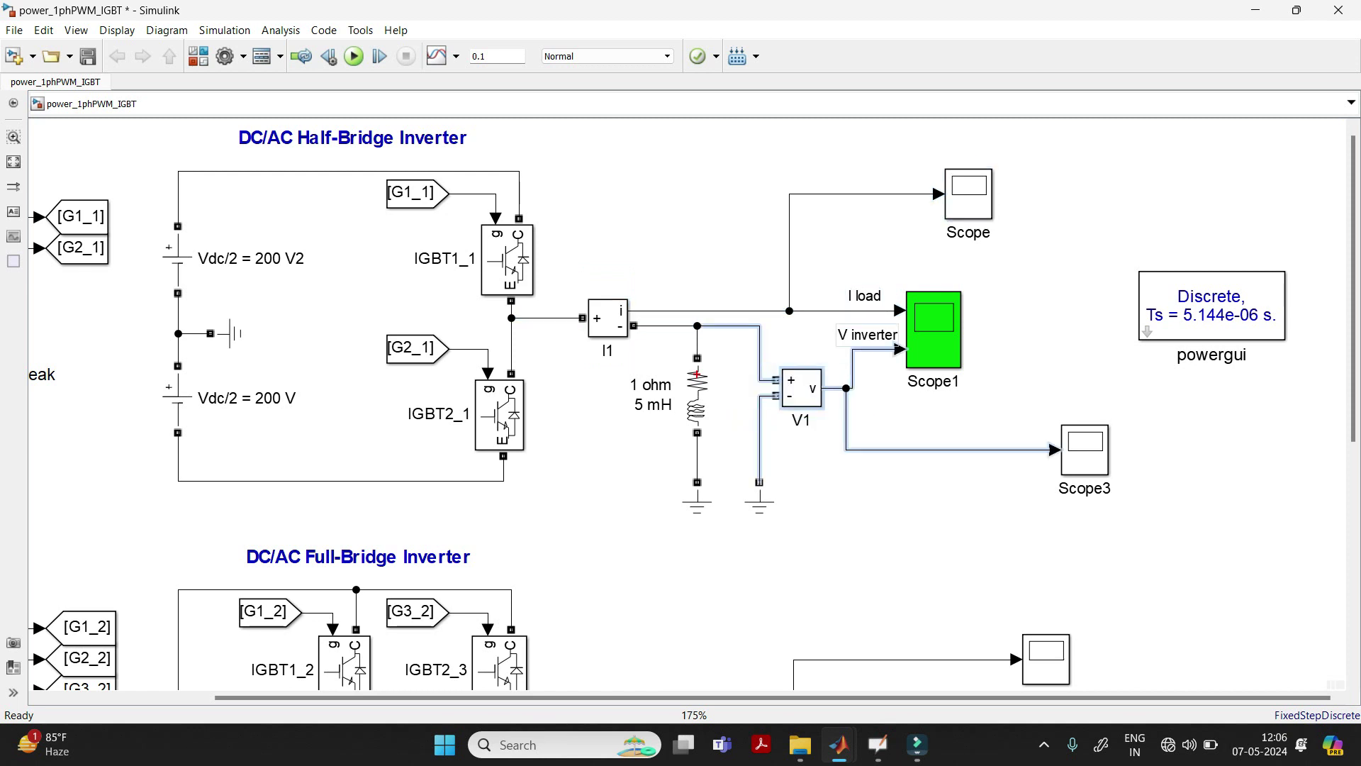
click(1084, 448)
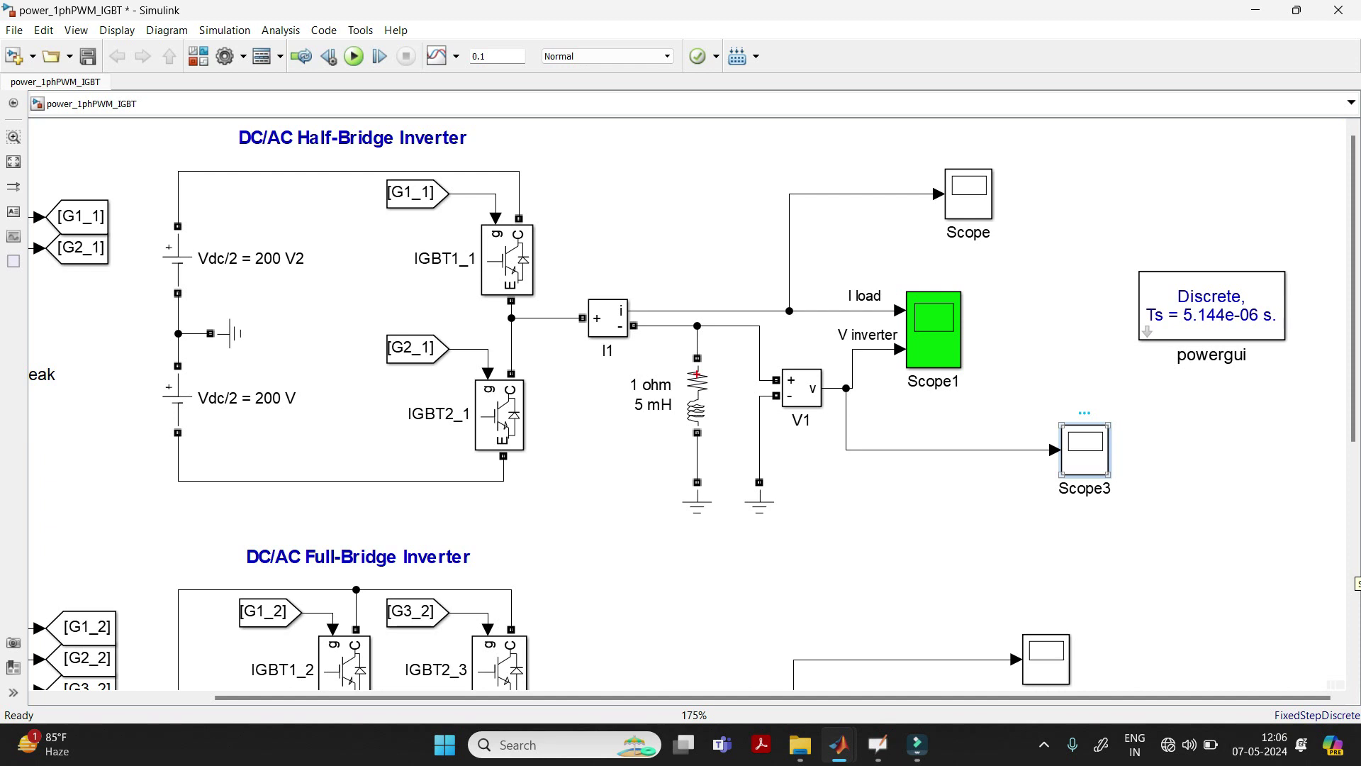
Configure the half-bridge load-current scope to log its data to the workspace under the variable name Current, and close the scope.
click(968, 193)
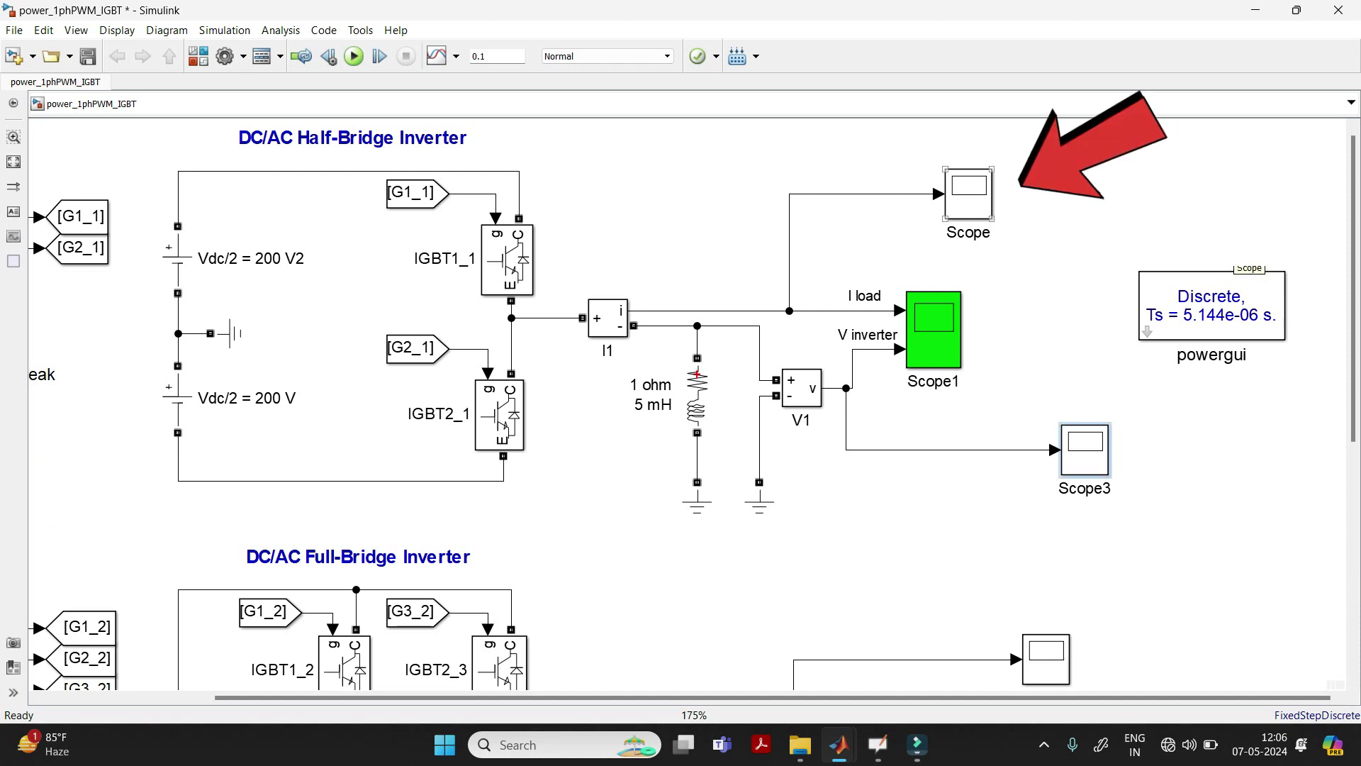
double_click(968, 193)
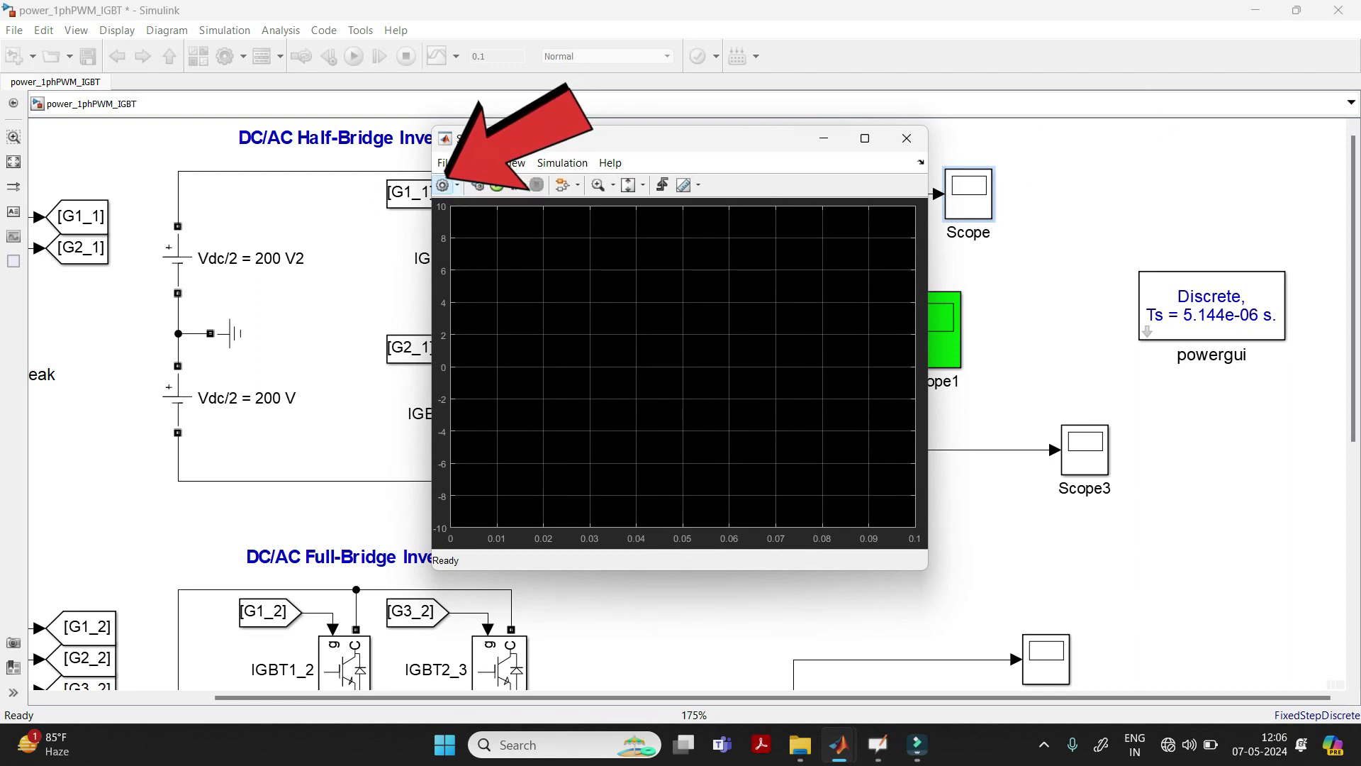
click(442, 185)
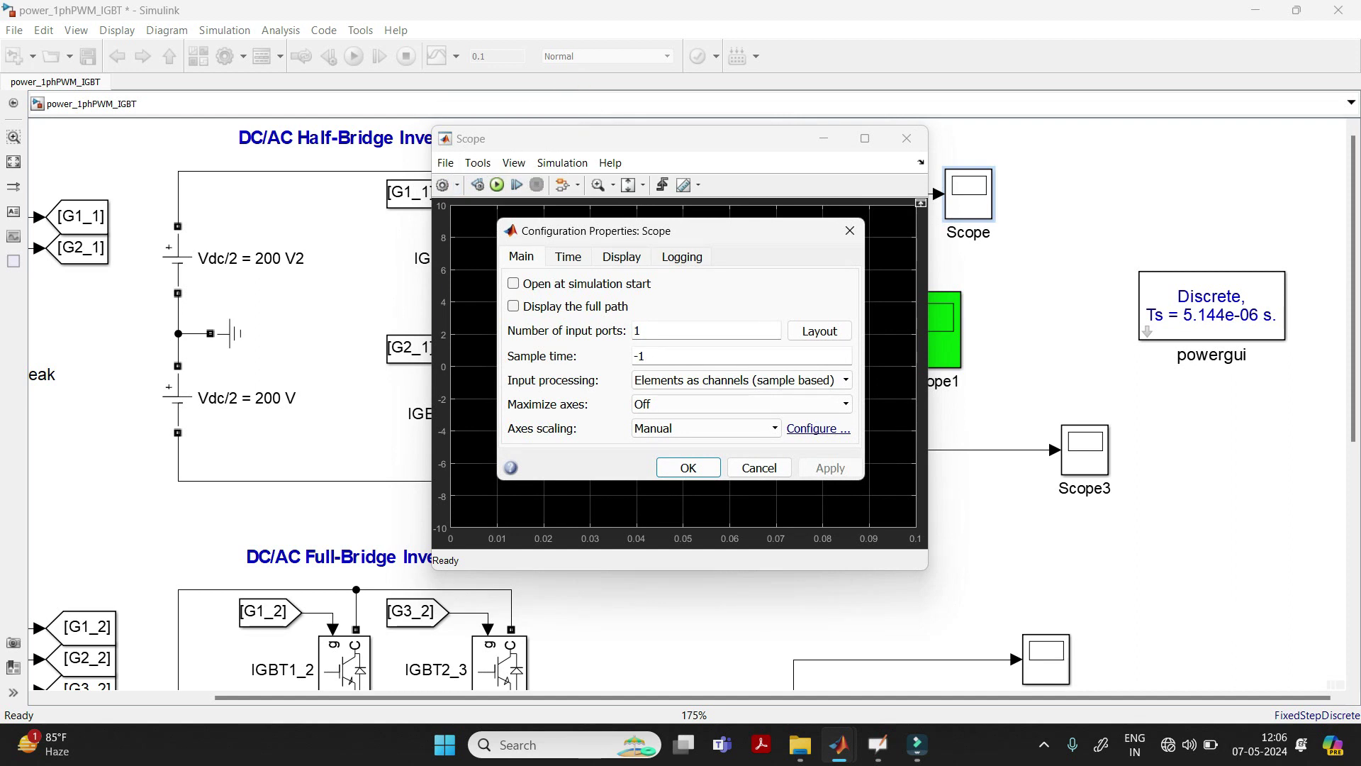
click(680, 256)
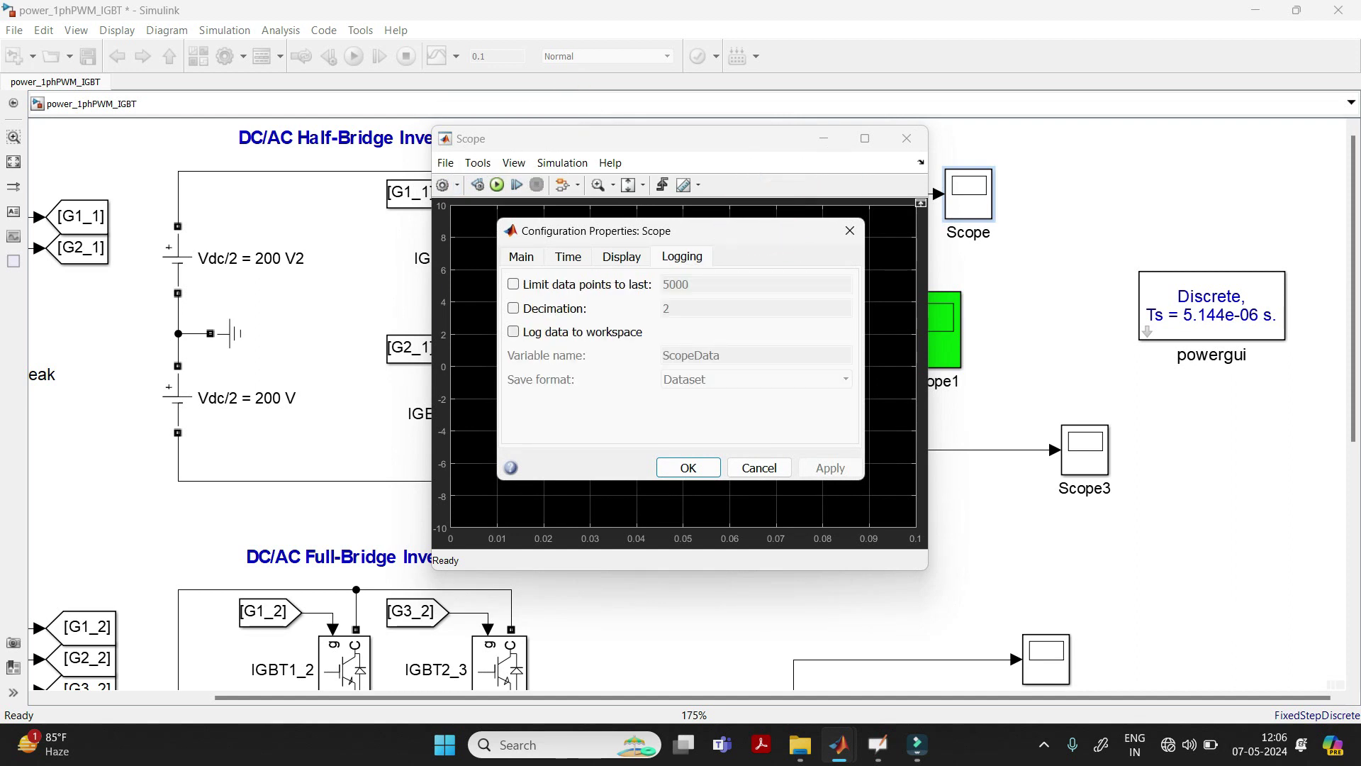
click(513, 331)
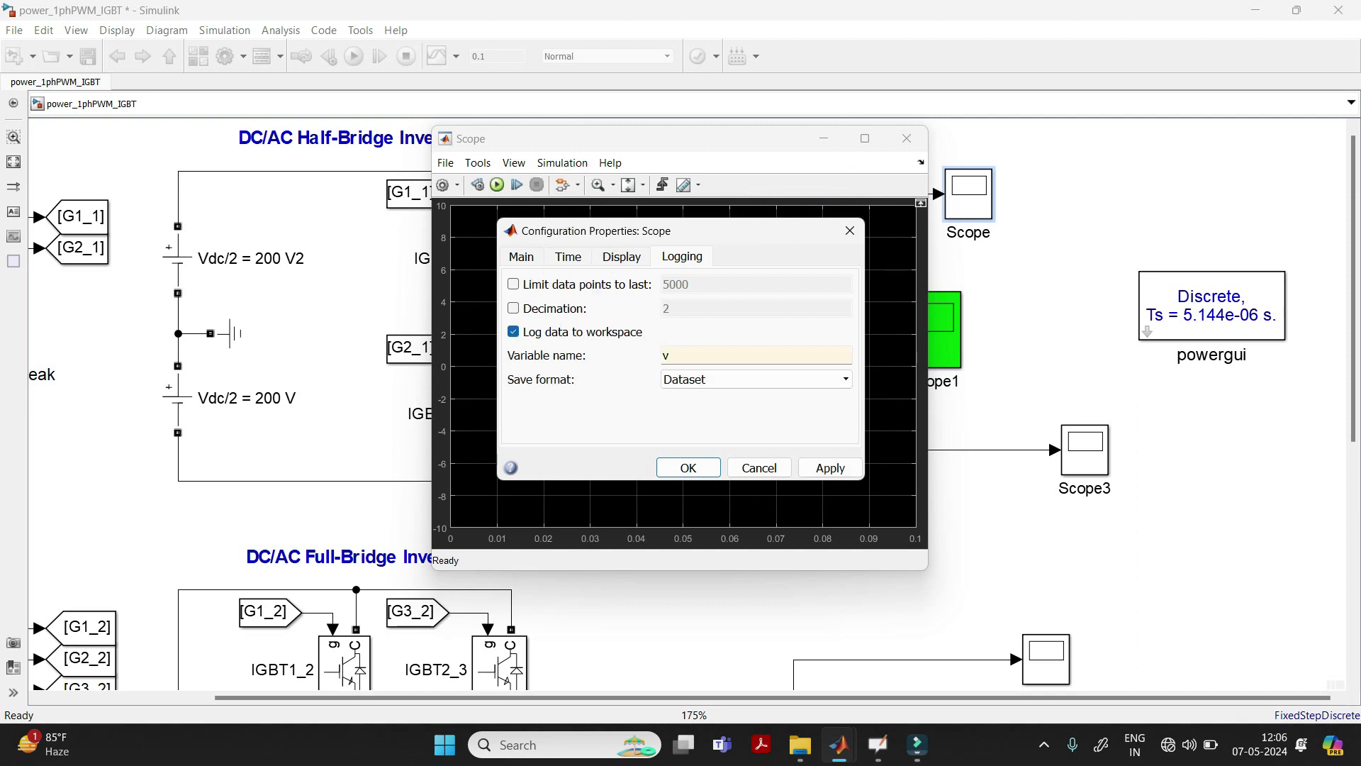
key(BackSpace)
text(current)
click(688, 468)
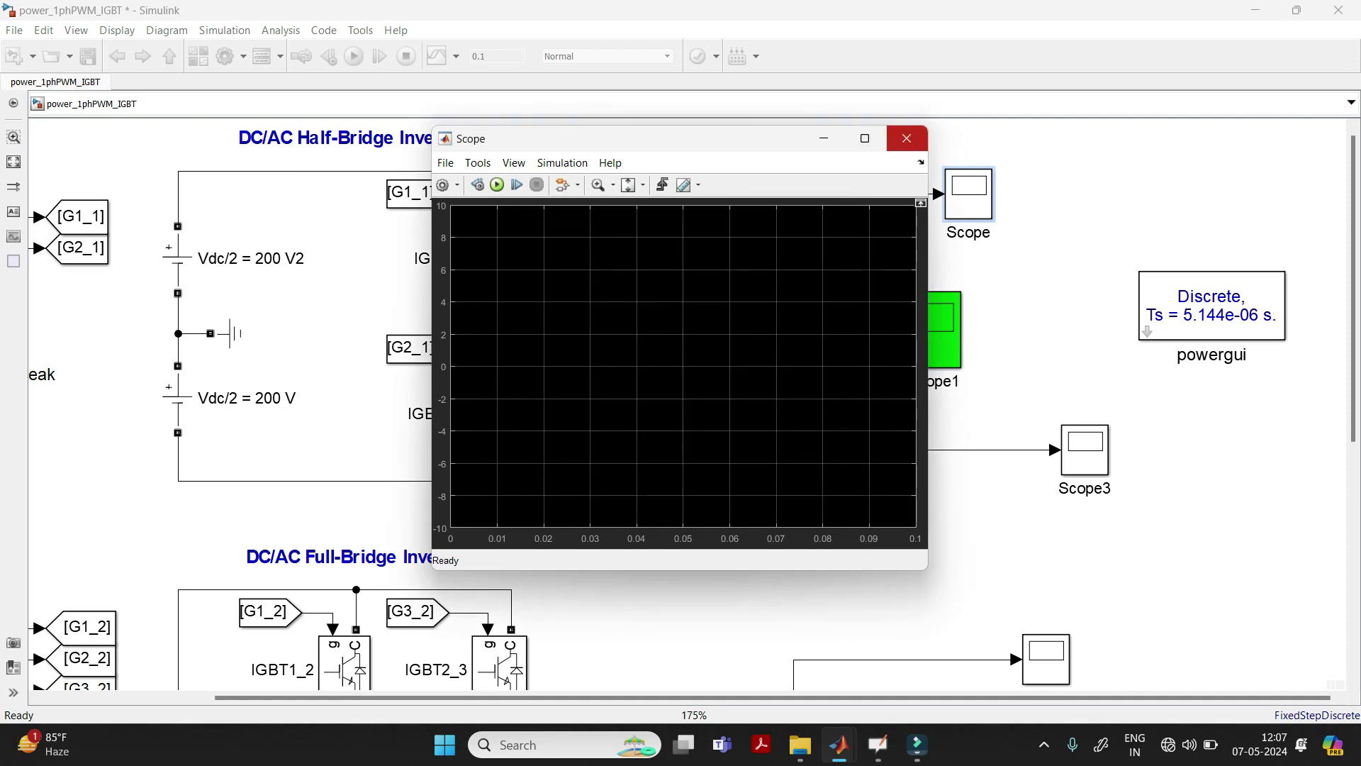
click(906, 138)
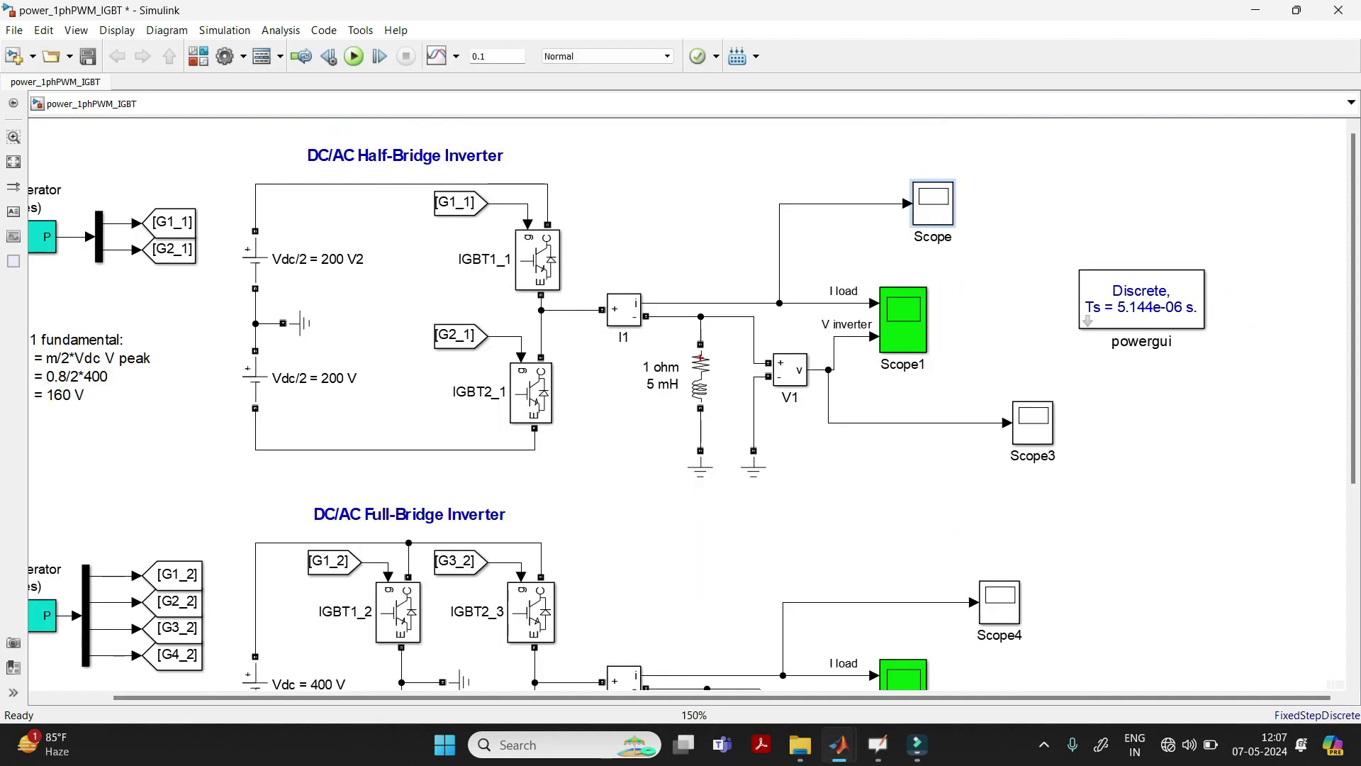
Run the inverter model simulation with the load-current logging enabled.
drag(608, 273, 764, 309)
click(764, 310)
key(ctrl+t)
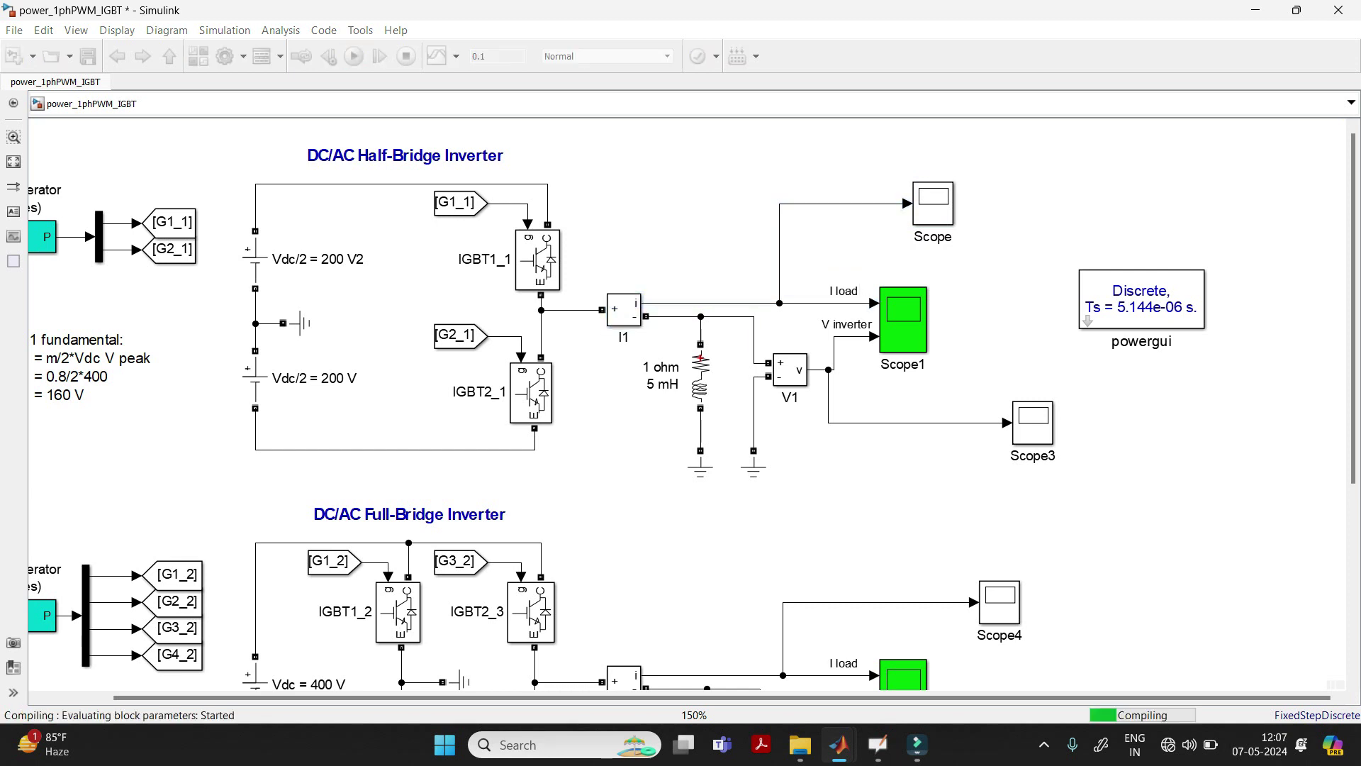
Open the half-bridge load-current scope, inspect the I load waveform across its full time span, and close it.
double_click(932, 204)
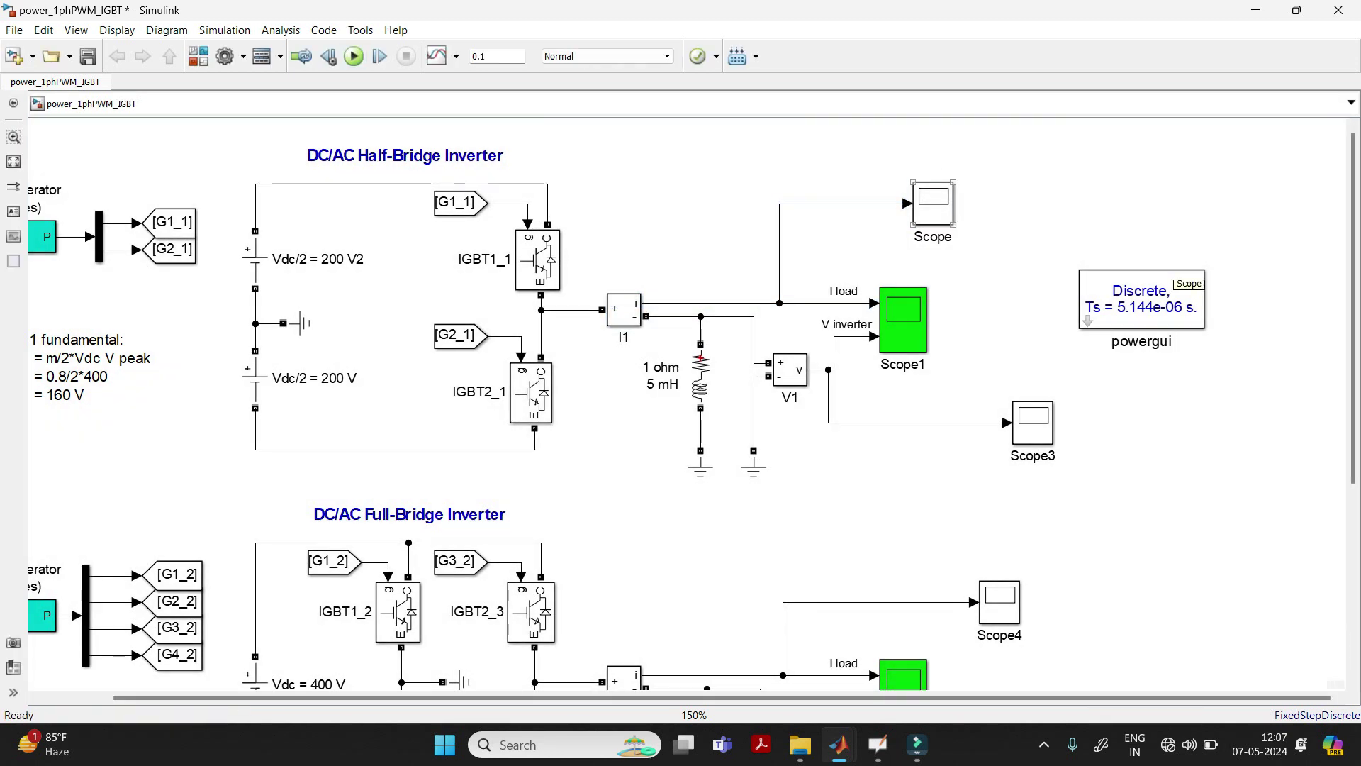
key(Return)
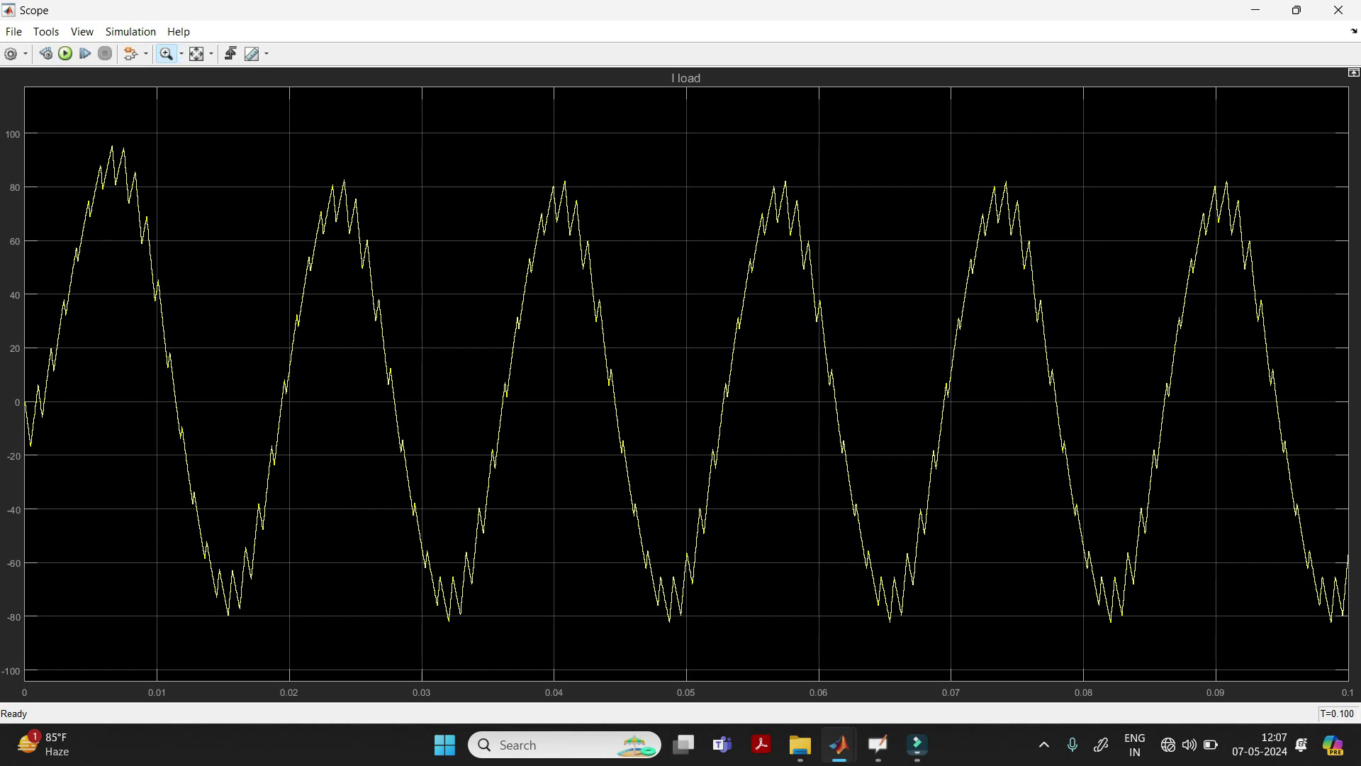
click(181, 53)
click(170, 99)
drag(125, 117, 1137, 117)
click(1339, 10)
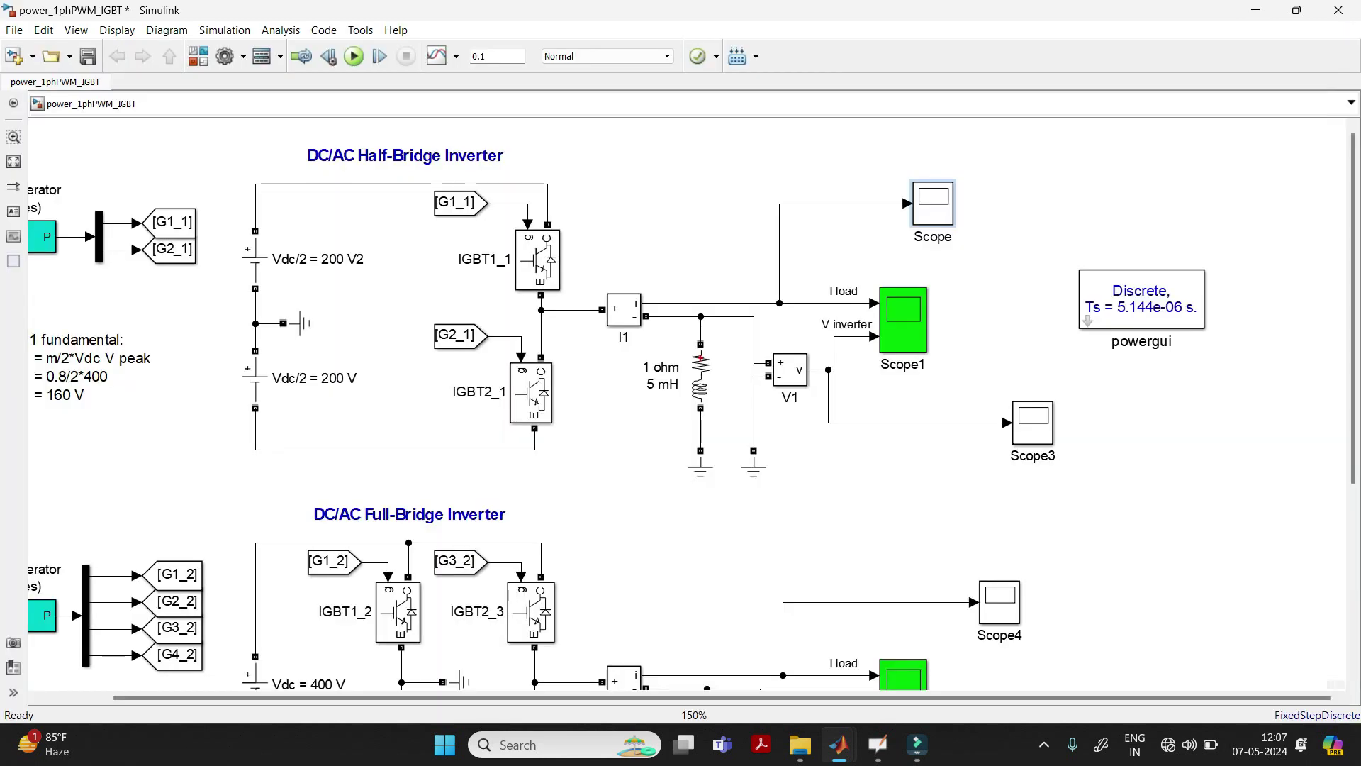
Open the FFT Analysis tool from the powergui block and display the FFT of the Current signal's I load input.
click(1158, 203)
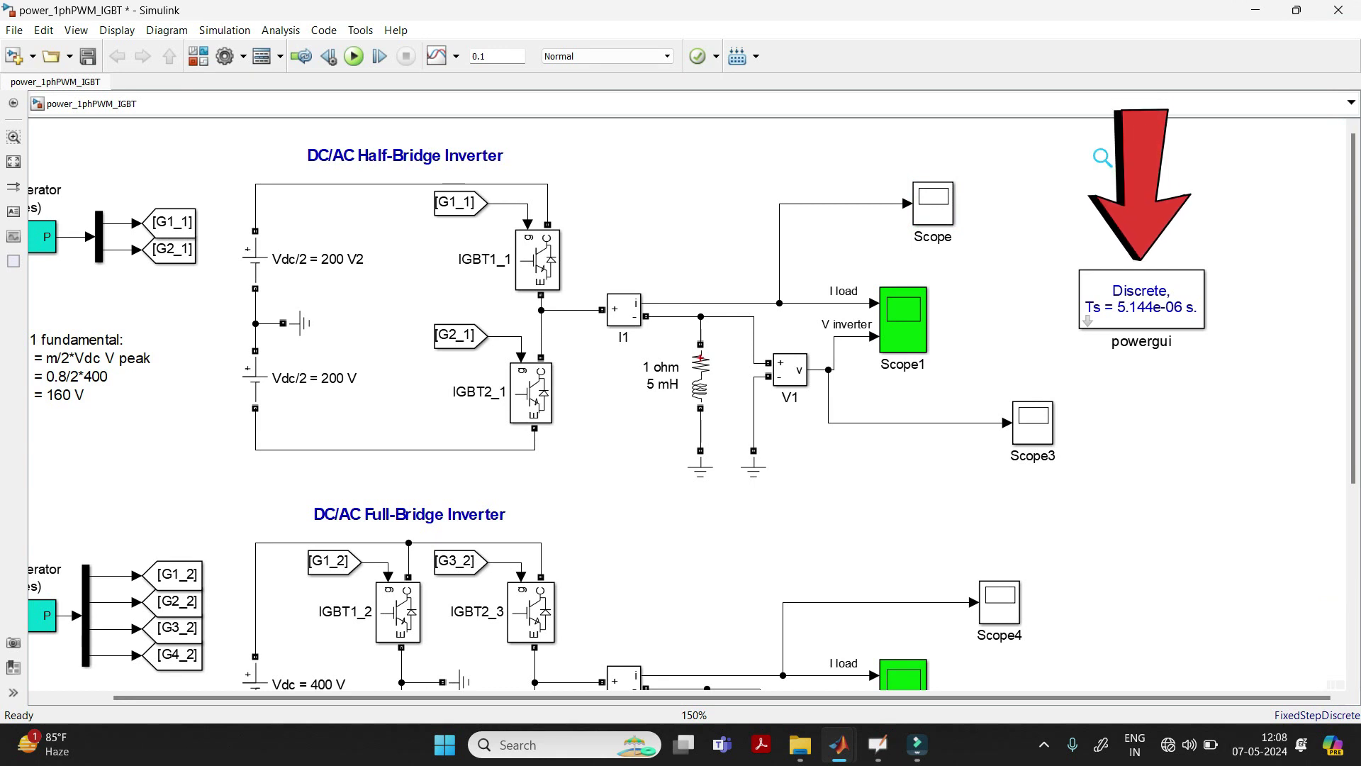
double_click(1141, 298)
click(1007, 285)
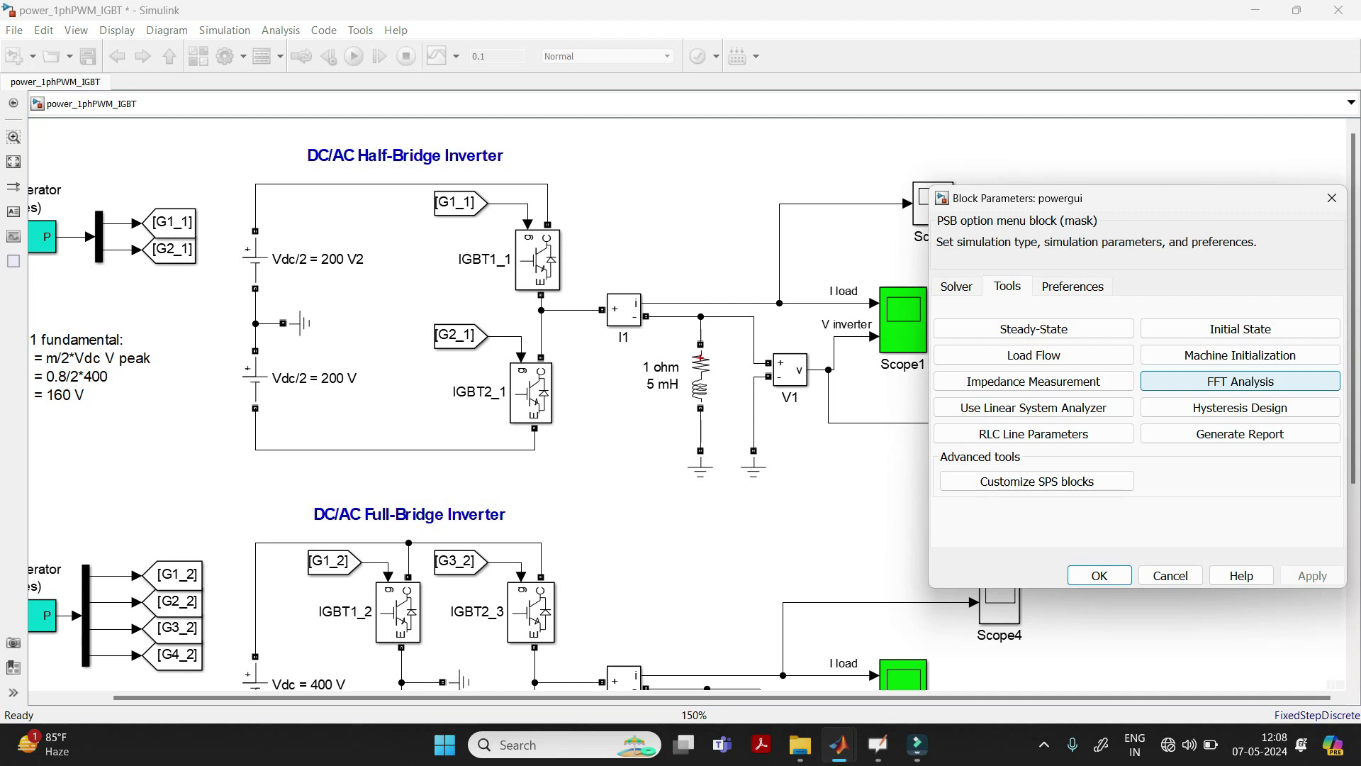
click(1240, 382)
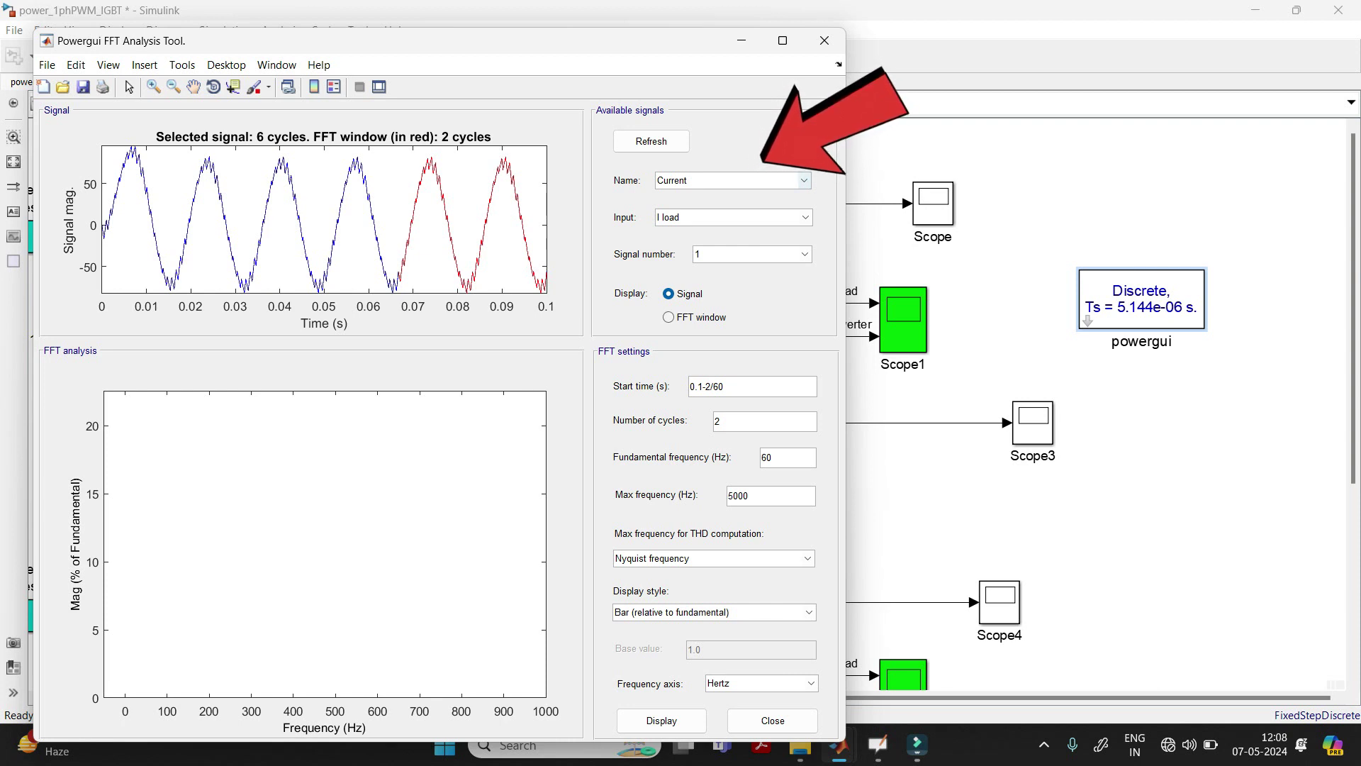
click(661, 720)
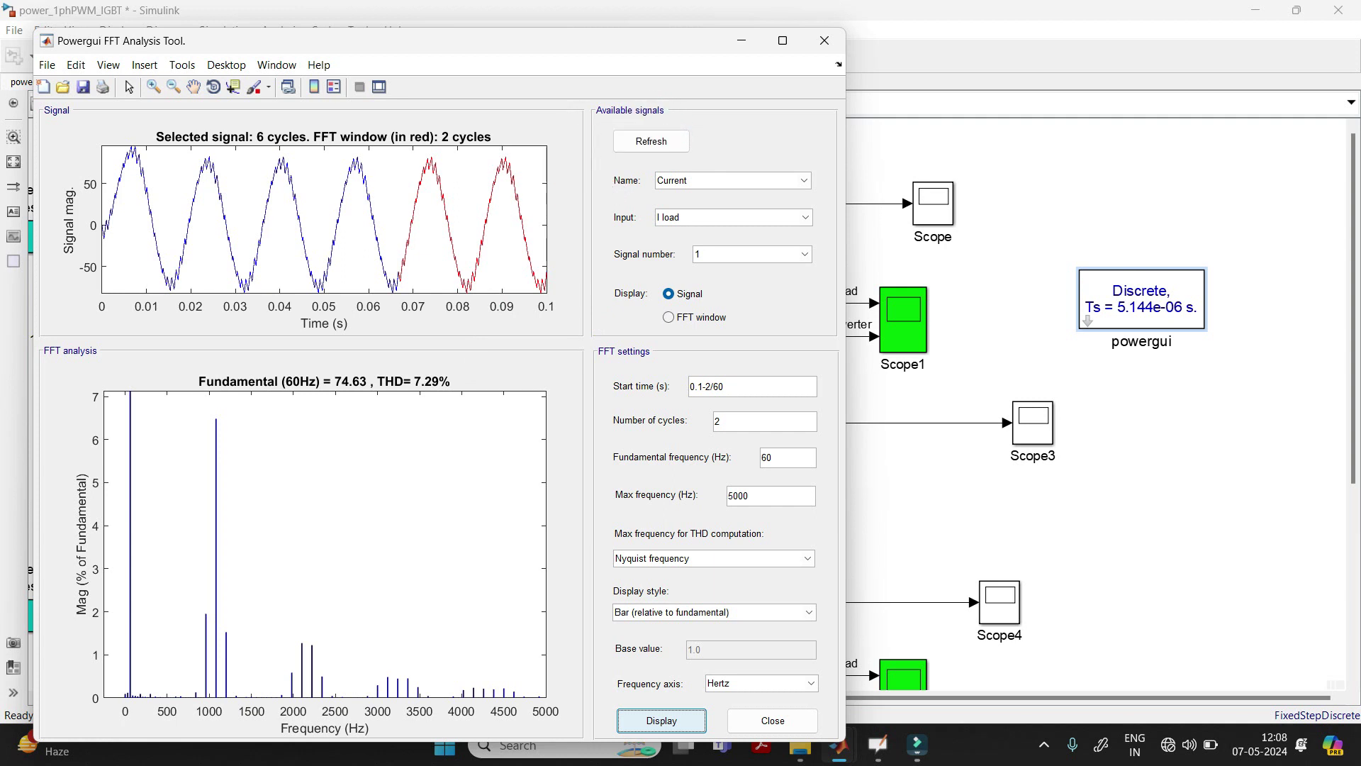
Set the FFT start time to 0 s and display the spectrum of the Current signal over 2 cycles.
click(724, 386)
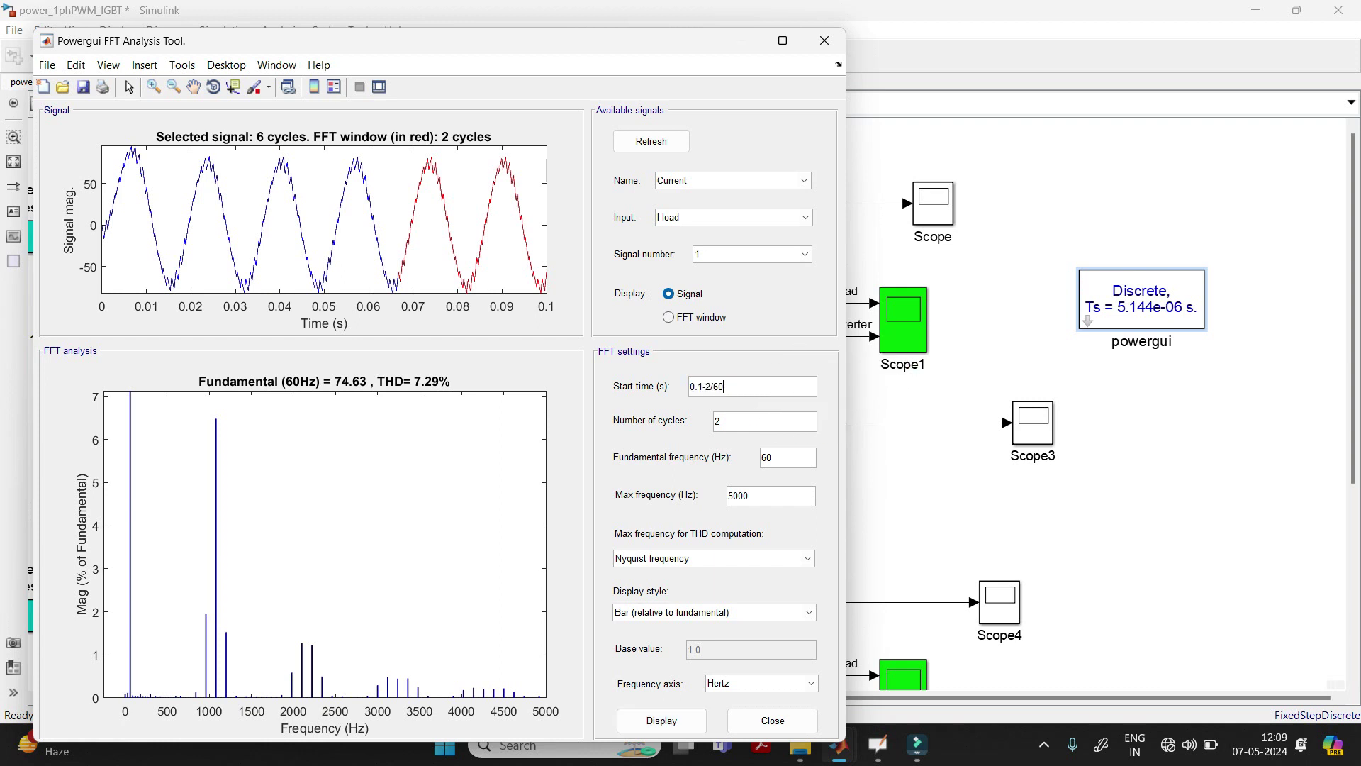
drag(724, 386, 689, 386)
text(0)
click(661, 720)
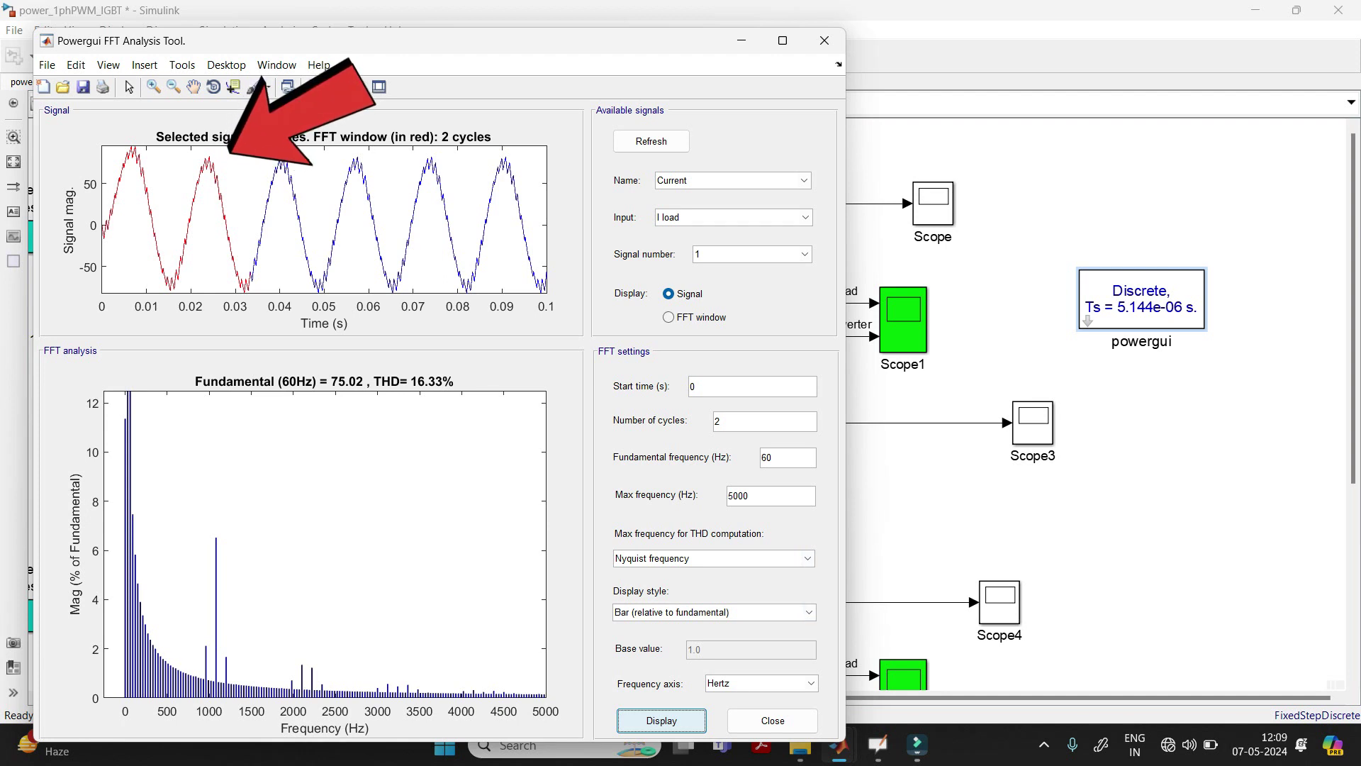
Set the number of cycles for the FFT window to 1 and display the load-current spectrum.
click(720, 421)
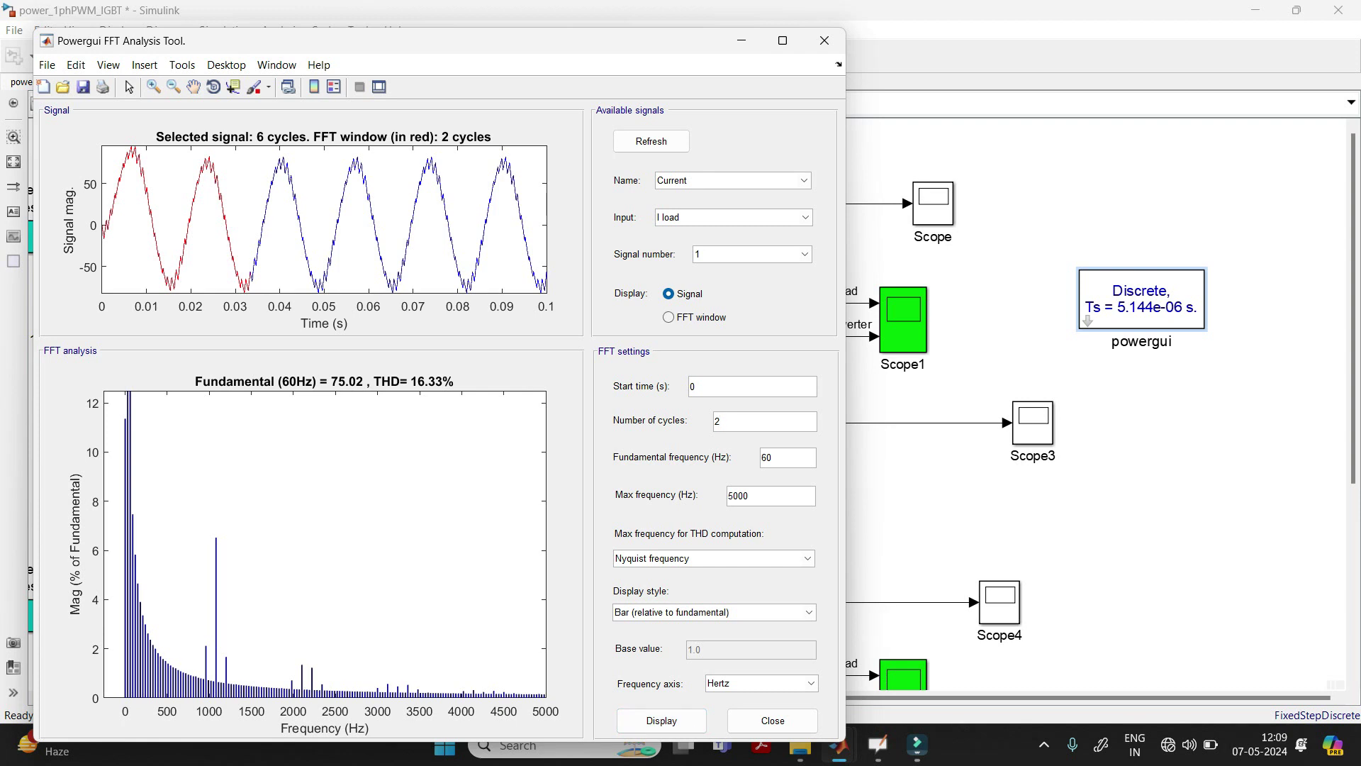
key(BackSpace)
text(1)
click(661, 720)
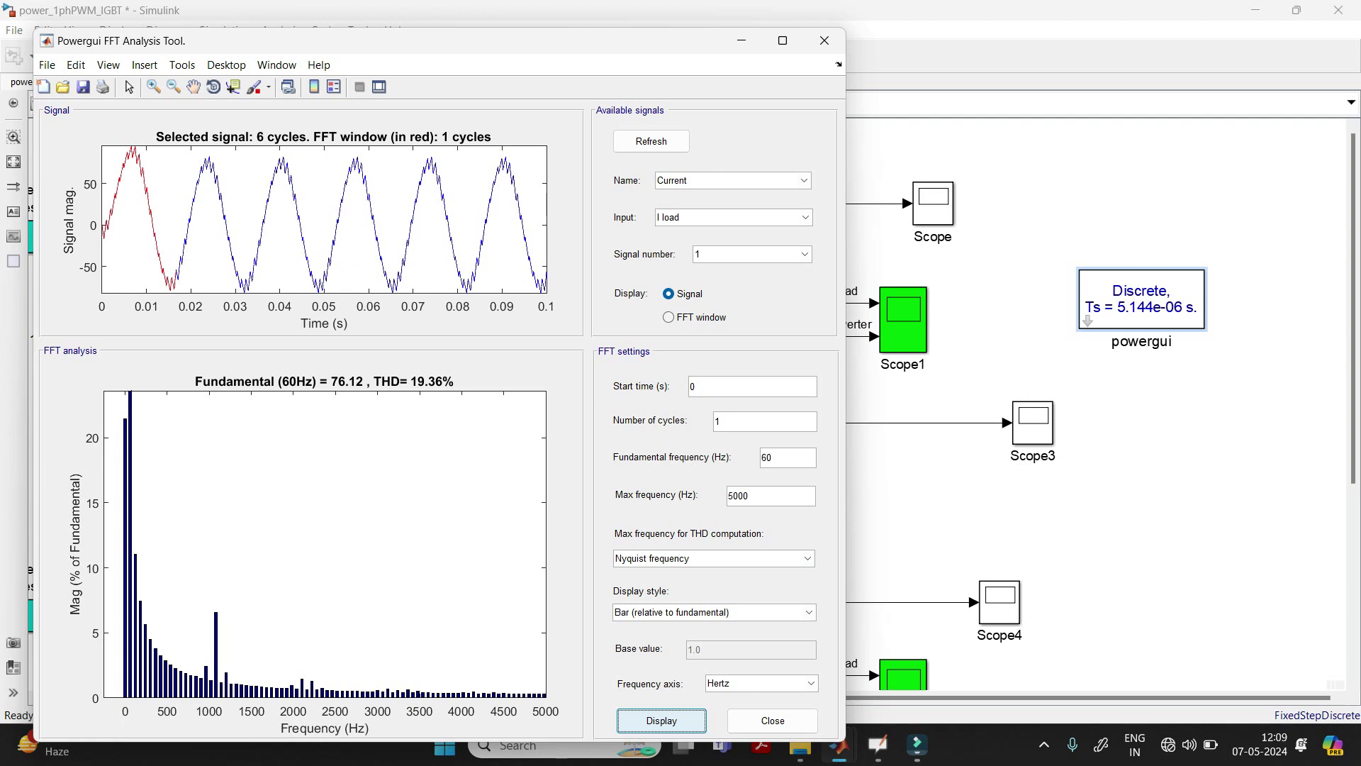
Set the fundamental frequency for the FFT to 50 Hz and refresh the spectrum display.
drag(774, 458, 760, 457)
text(50)
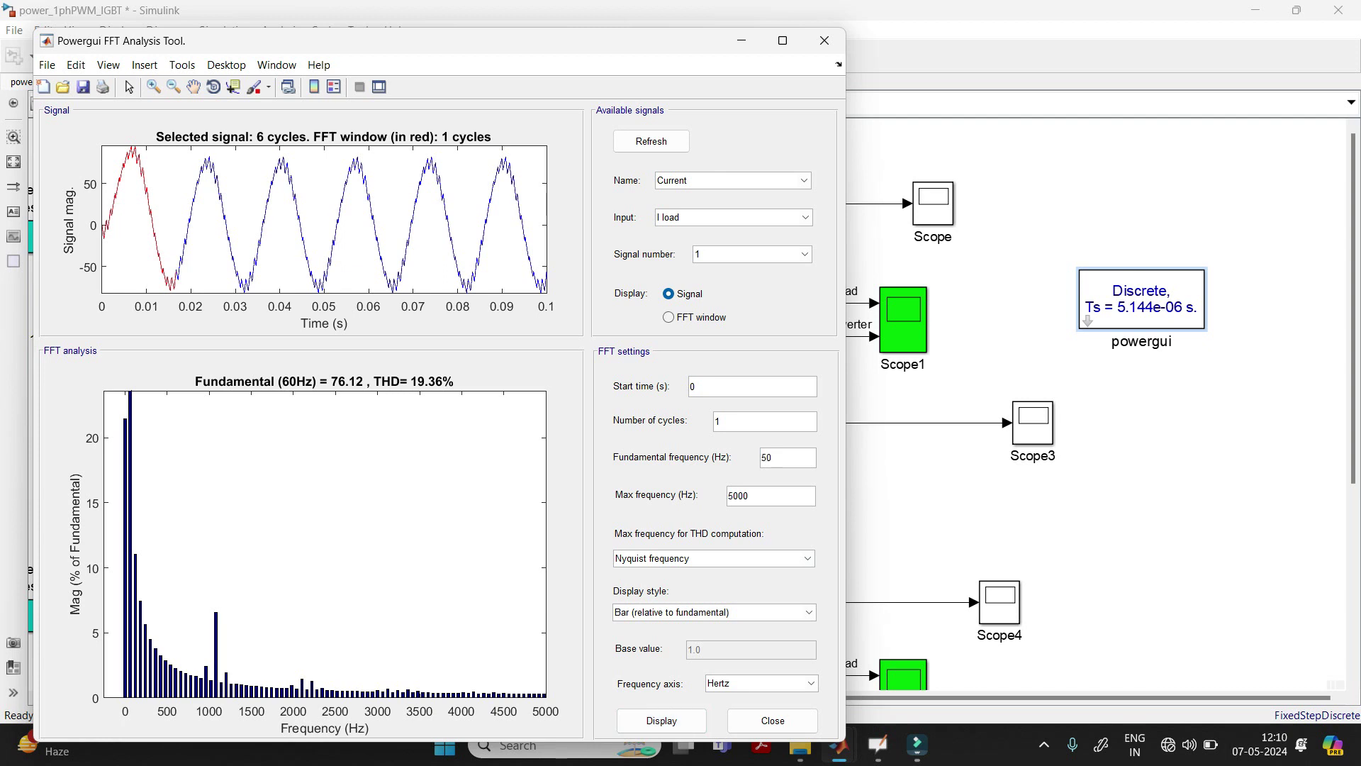
click(662, 720)
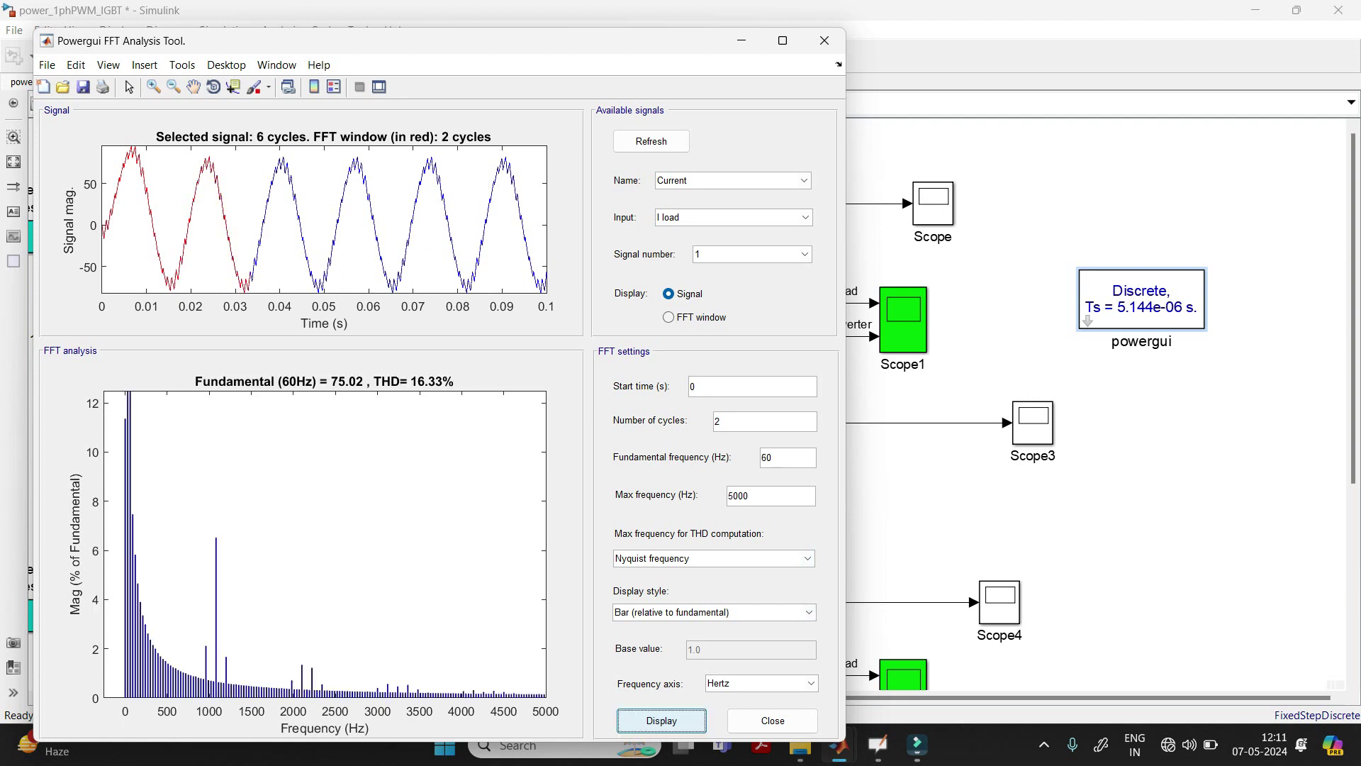
Close the FFT Analysis tool and open the full-bridge inverter's load-current scope, Scope4.
click(825, 40)
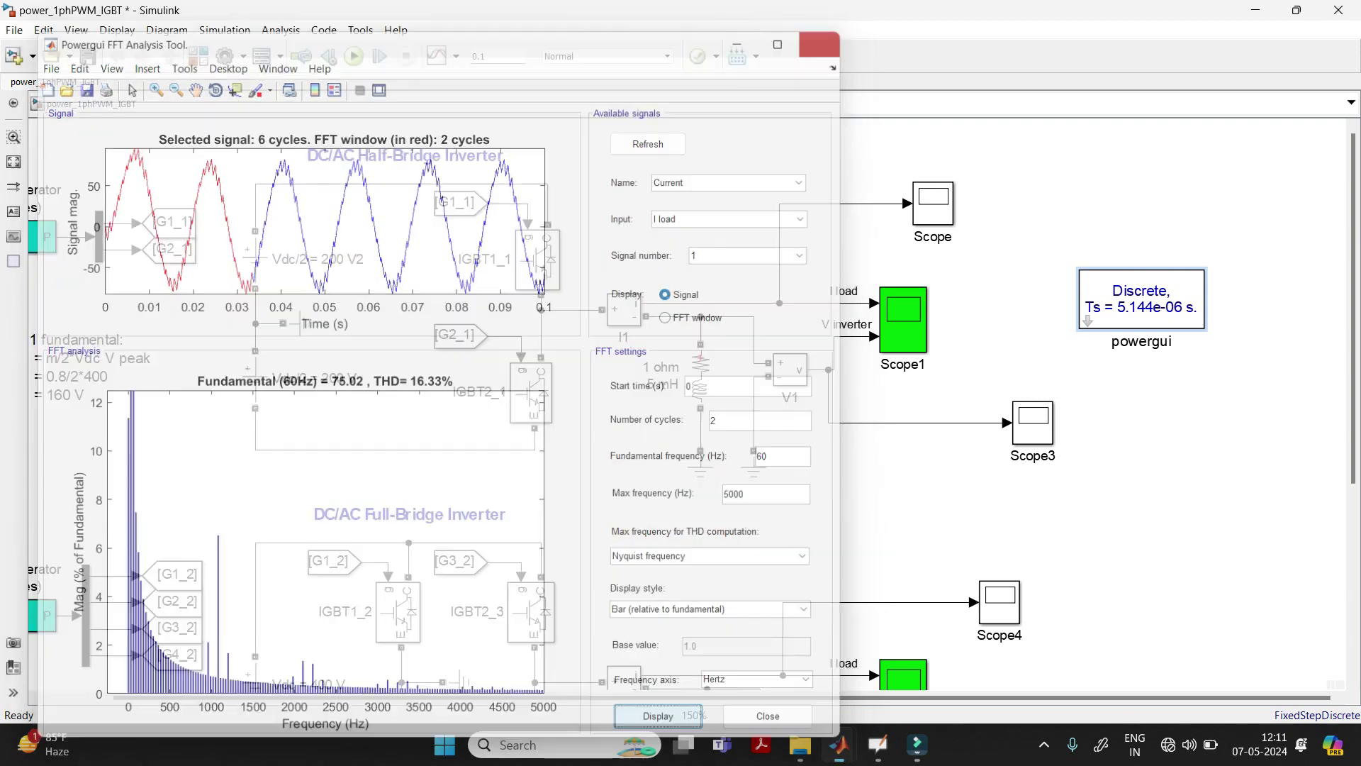
scroll(737, 277, down, 1)
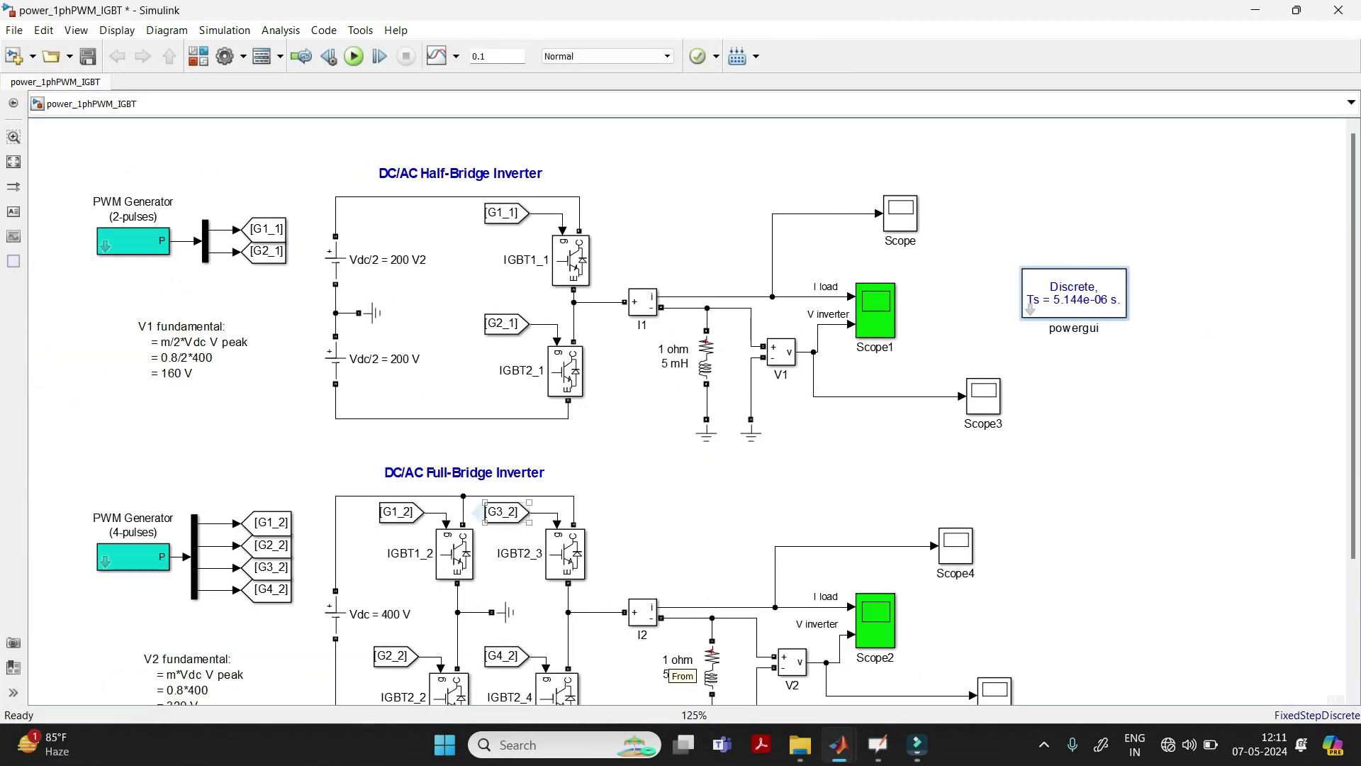
drag(1351, 347, 1351, 447)
scroll(669, 498, up, 1)
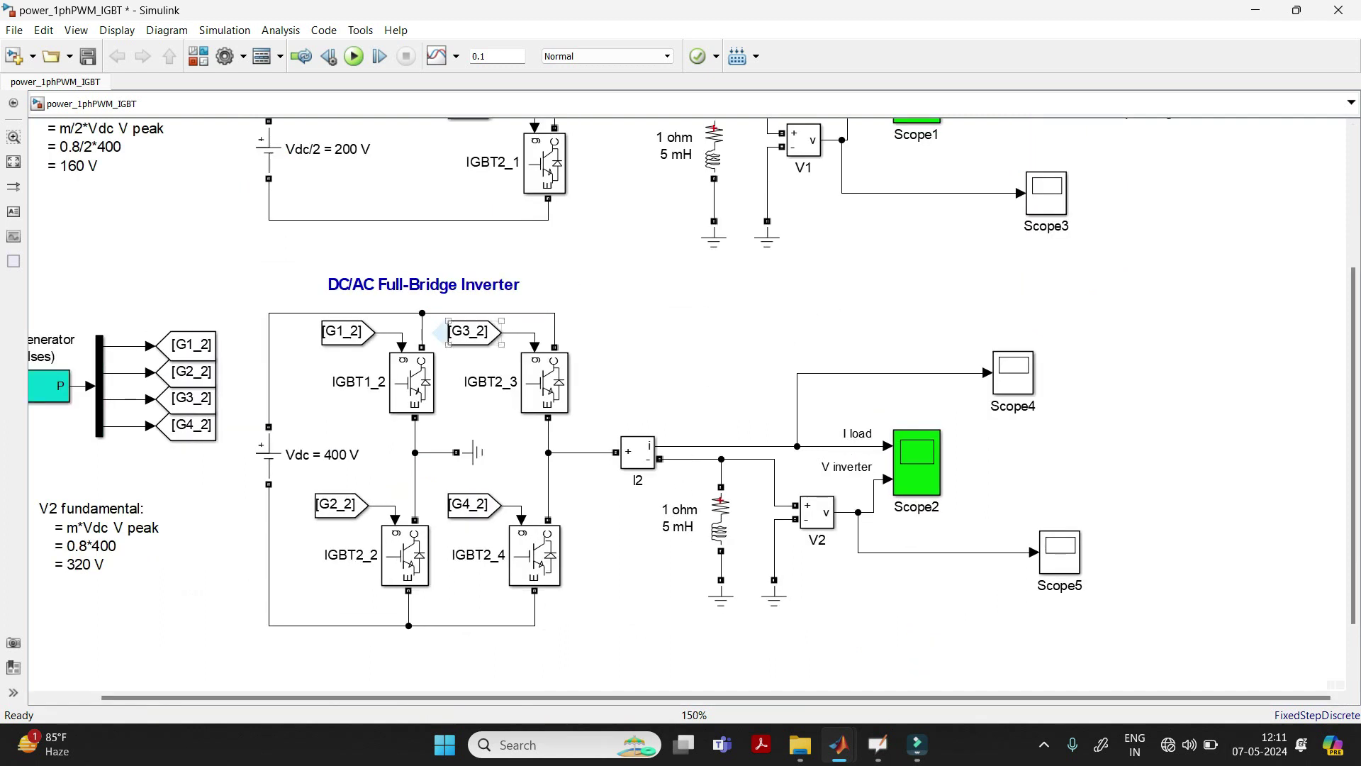
double_click(403, 284)
key(Escape)
click(637, 452)
double_click(1013, 373)
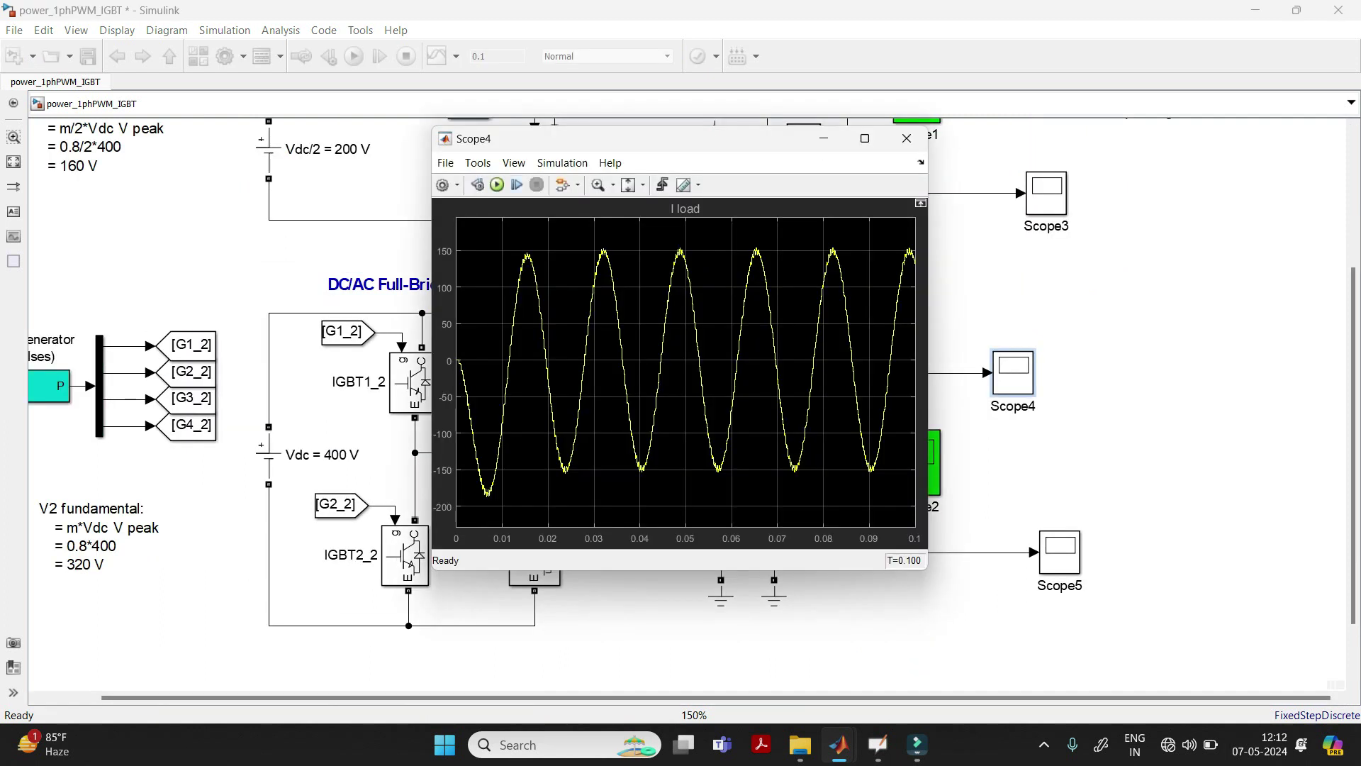
Configure Scope4 to log its data to the workspace under the variable name currentfull, and run the simulation.
click(443, 184)
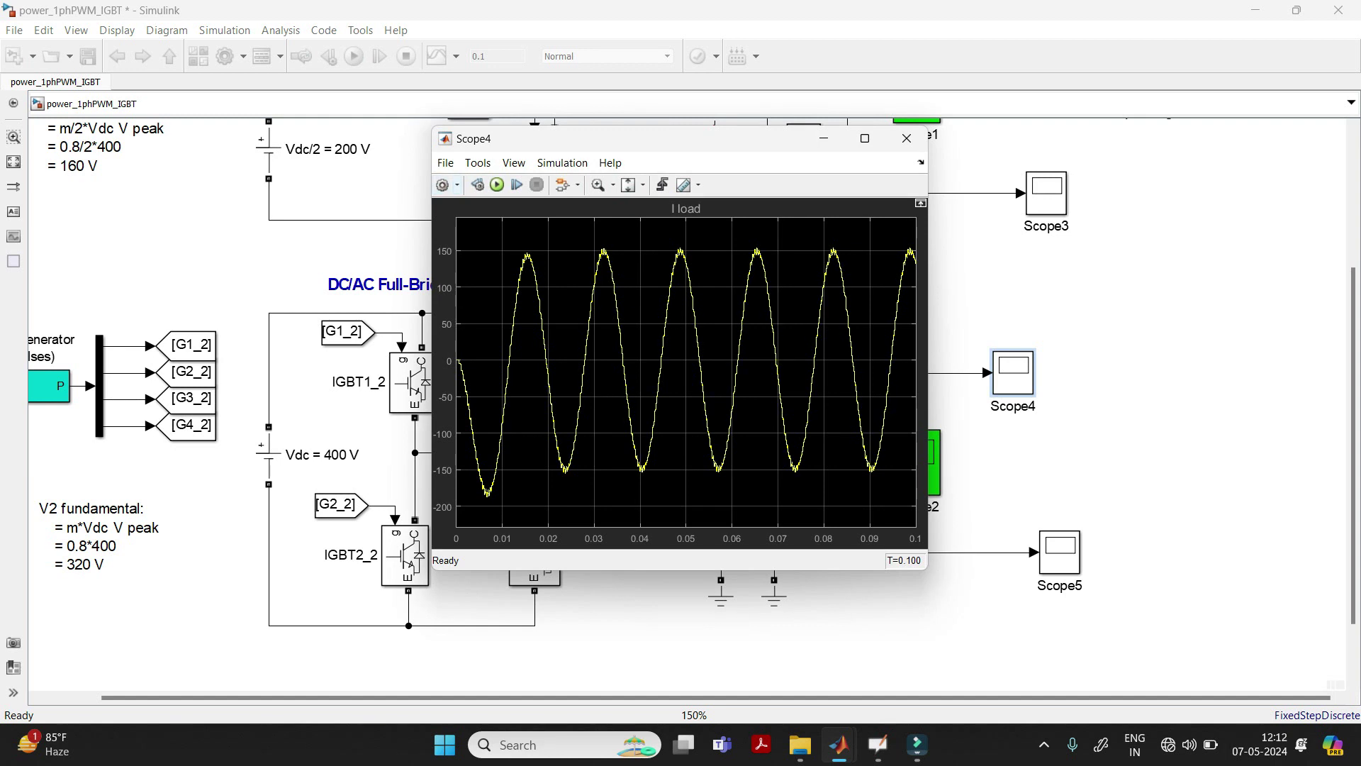
click(680, 255)
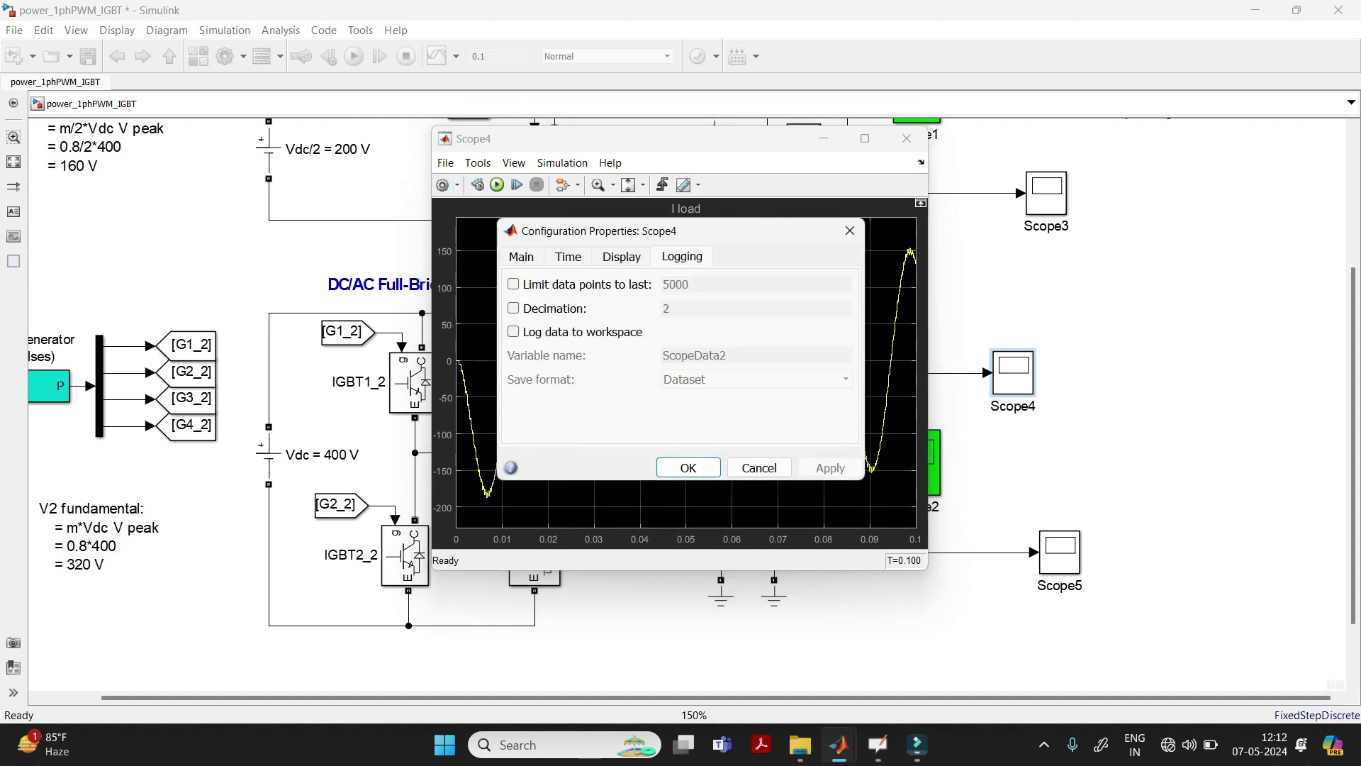
click(512, 331)
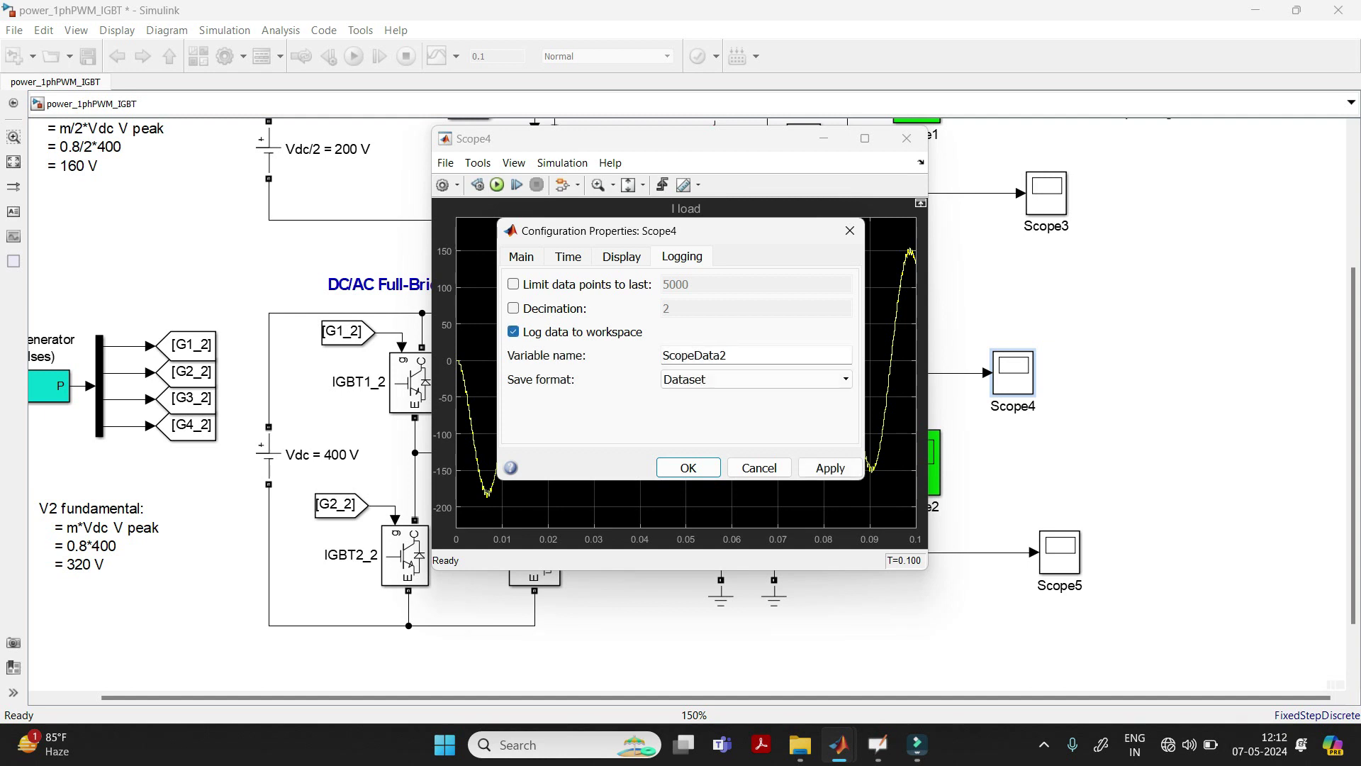
drag(661, 355, 727, 356)
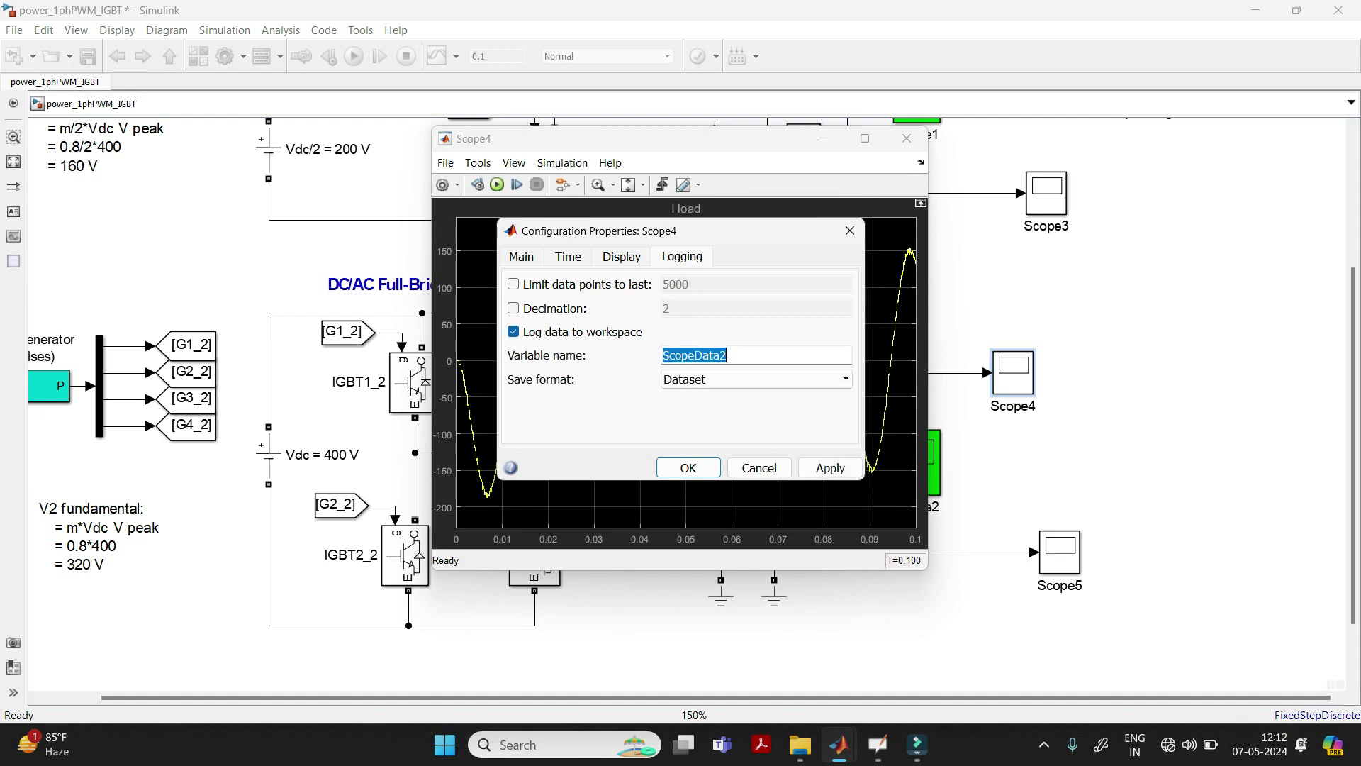
text(current)
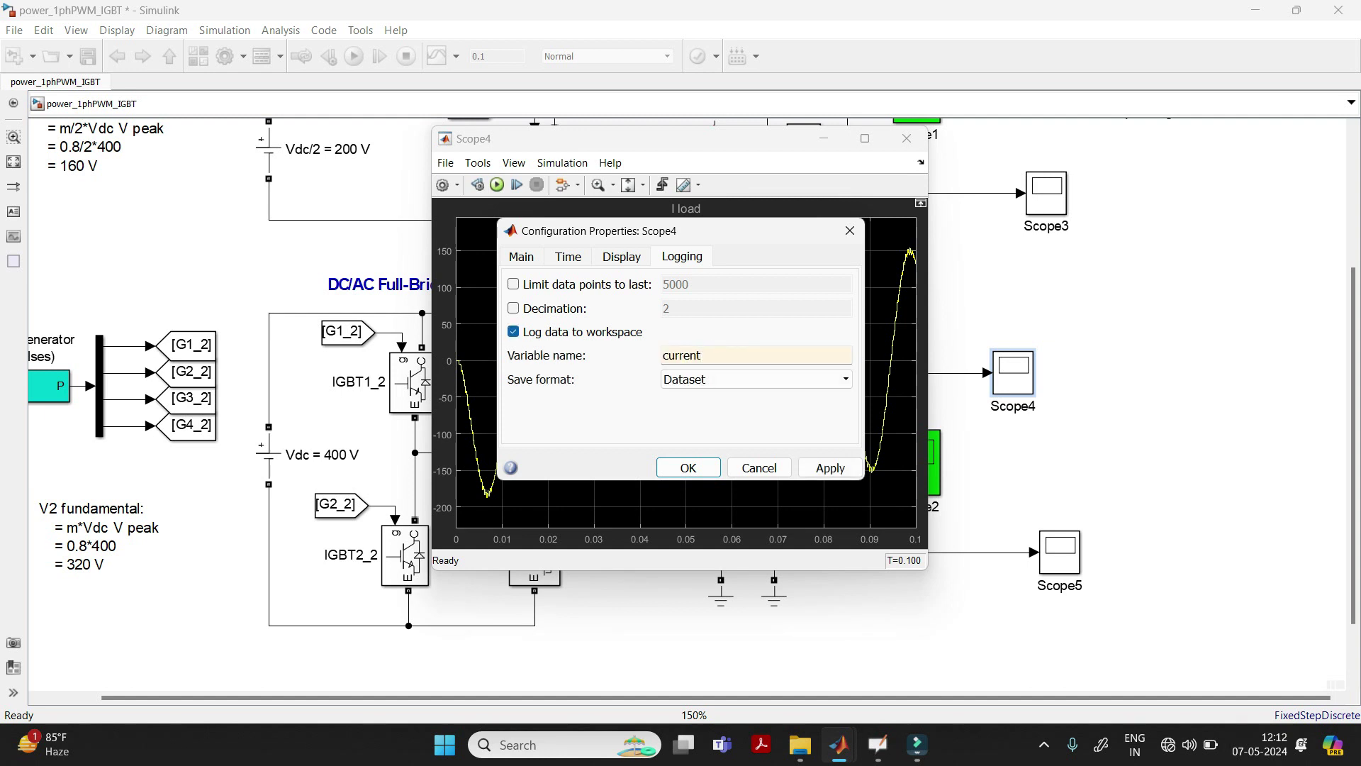
text(full)
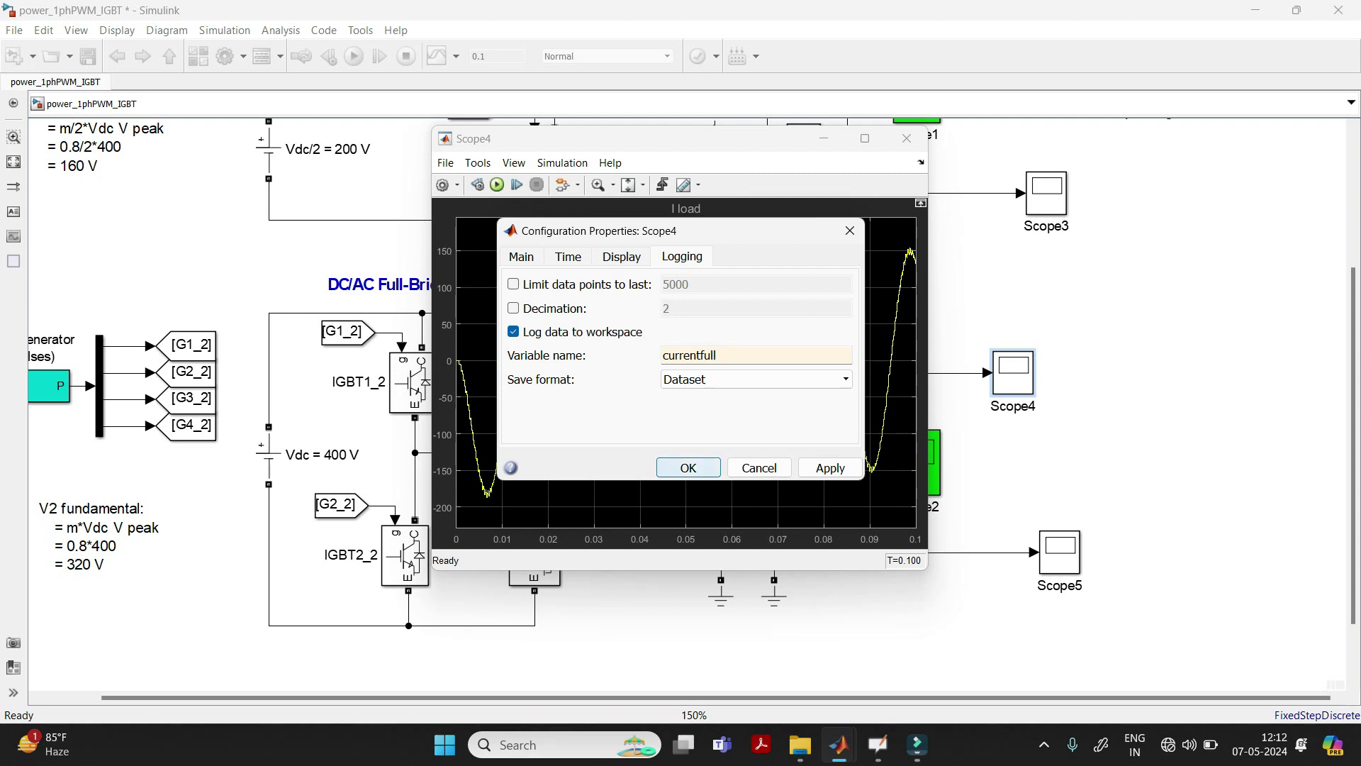
click(687, 468)
click(353, 56)
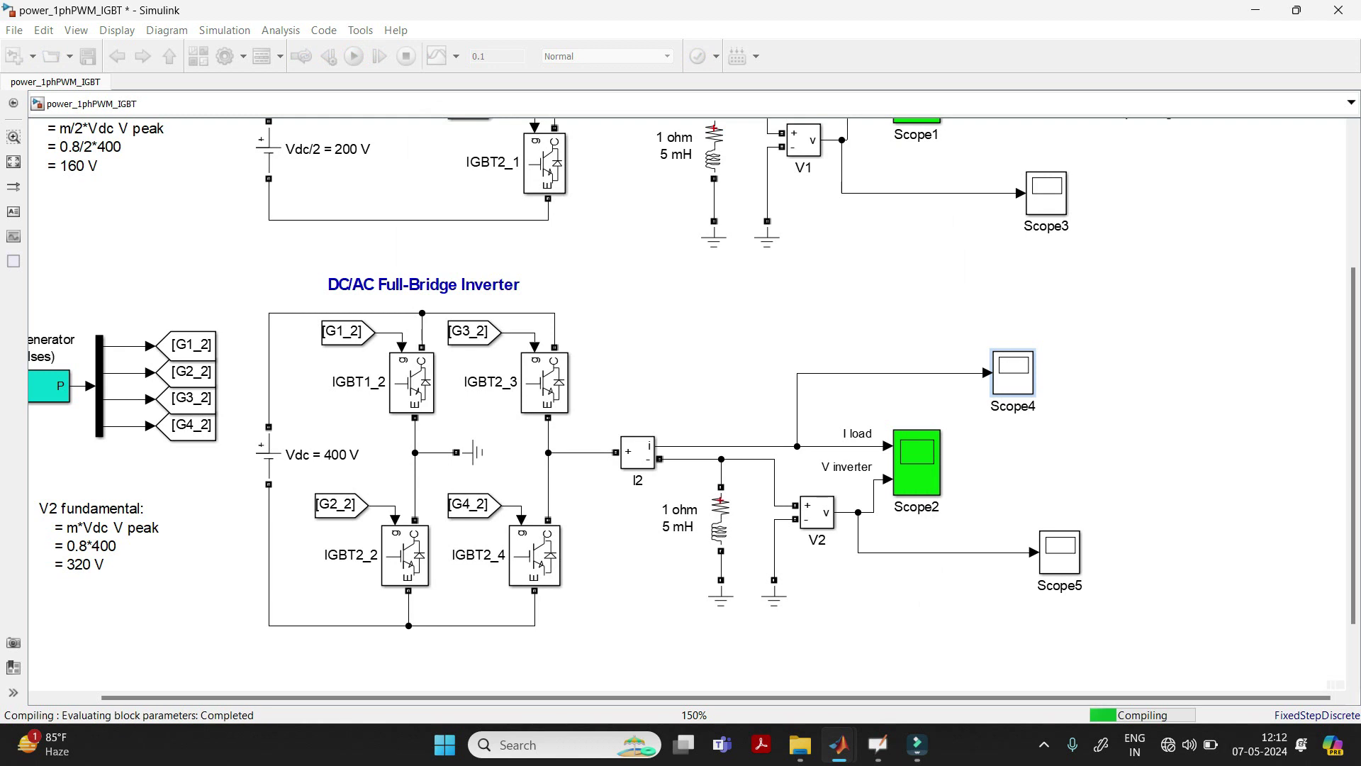
Open the FFT Analysis tool from the powergui block and display the FFT of the currentfull signal's I load input.
scroll(686, 402, up, 1)
scroll(692, 404, up, 3)
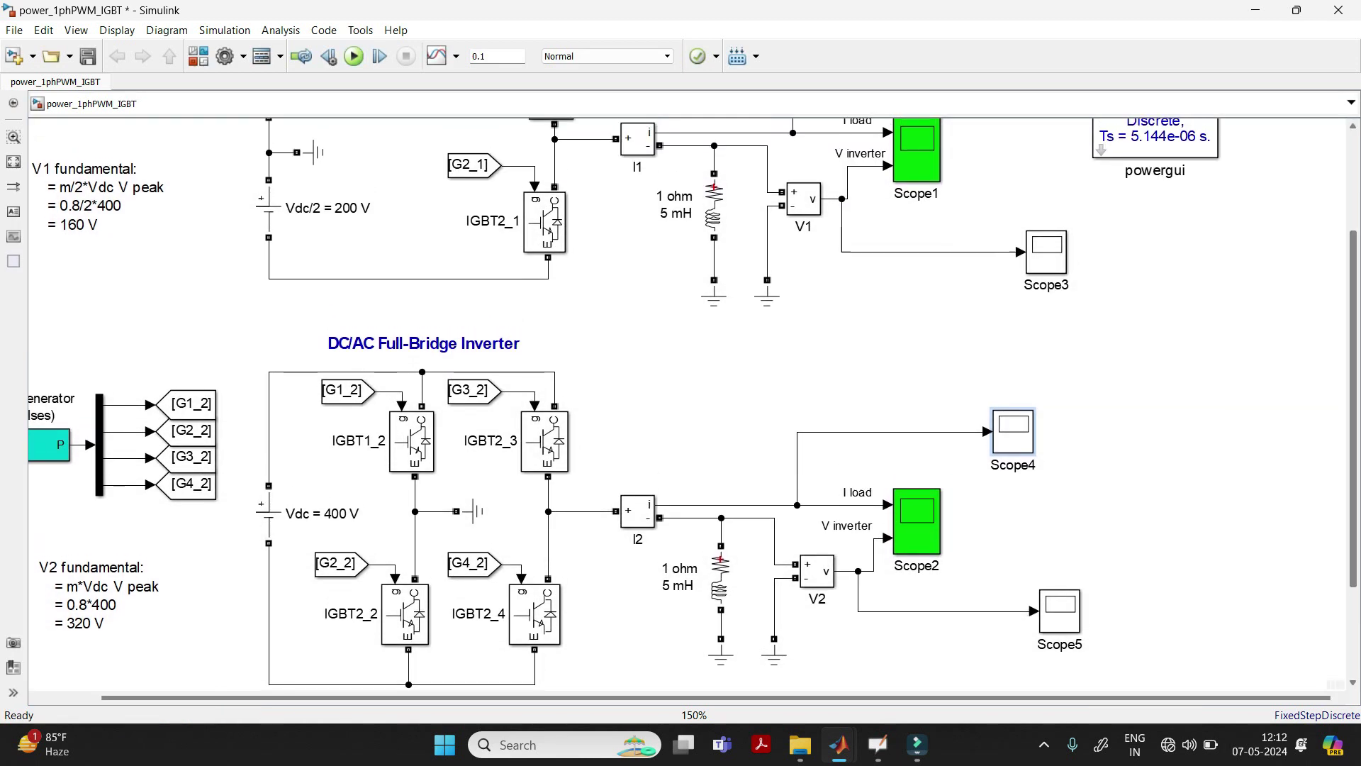
double_click(1156, 209)
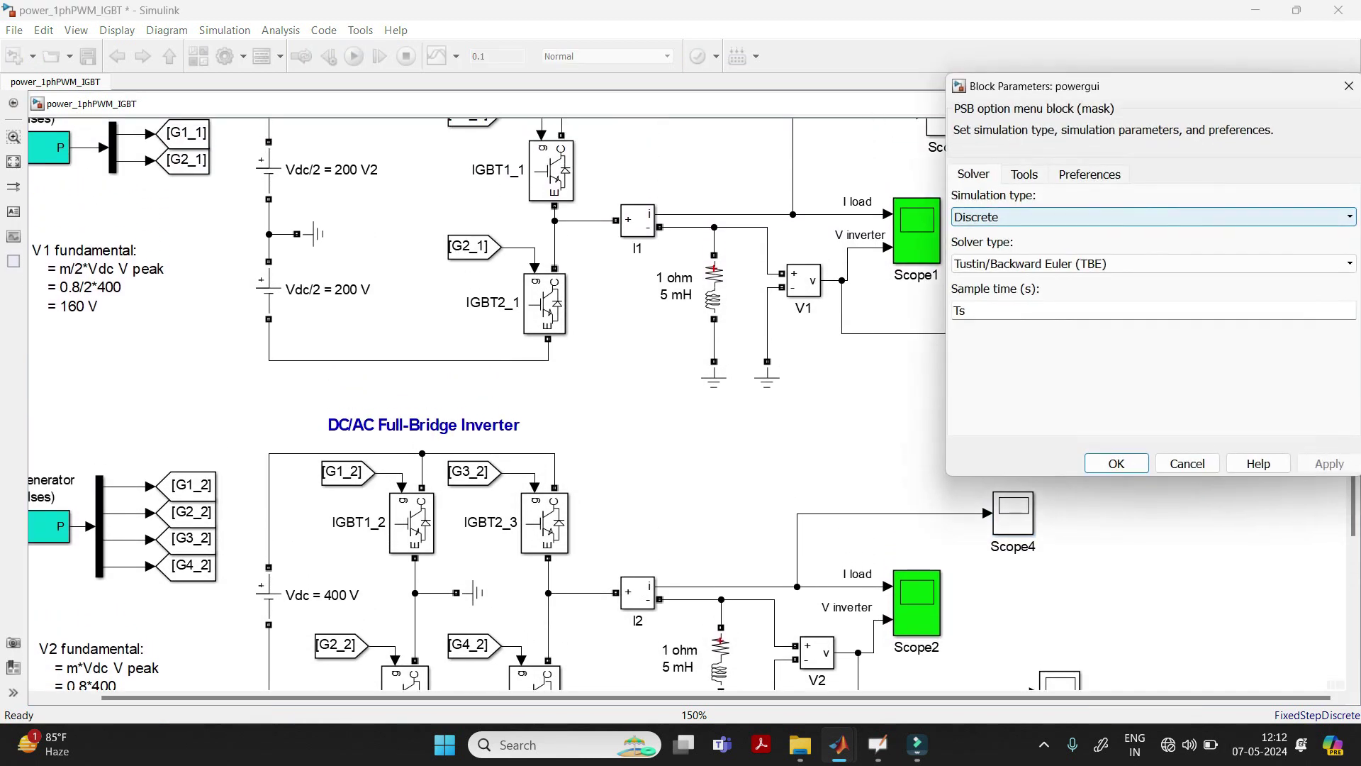
click(1024, 172)
click(1258, 268)
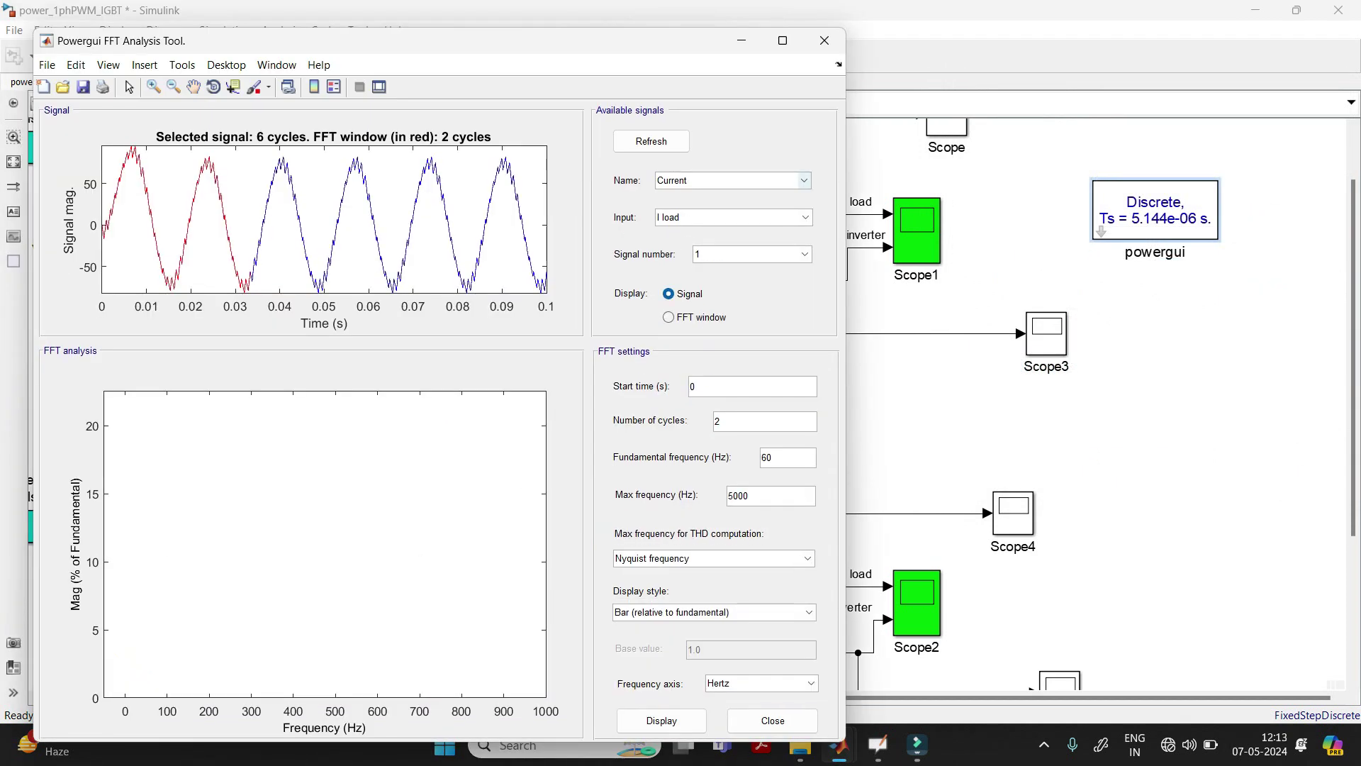
click(803, 180)
click(731, 253)
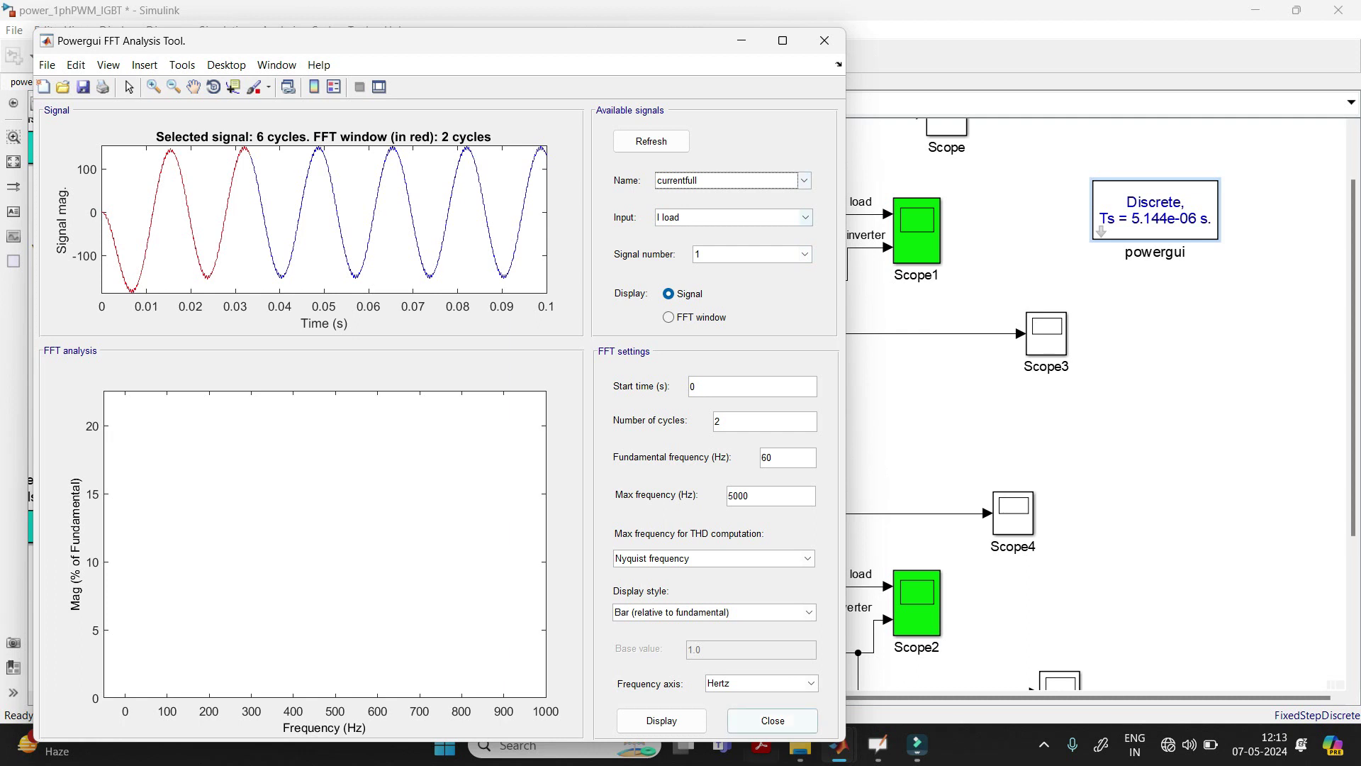
click(662, 720)
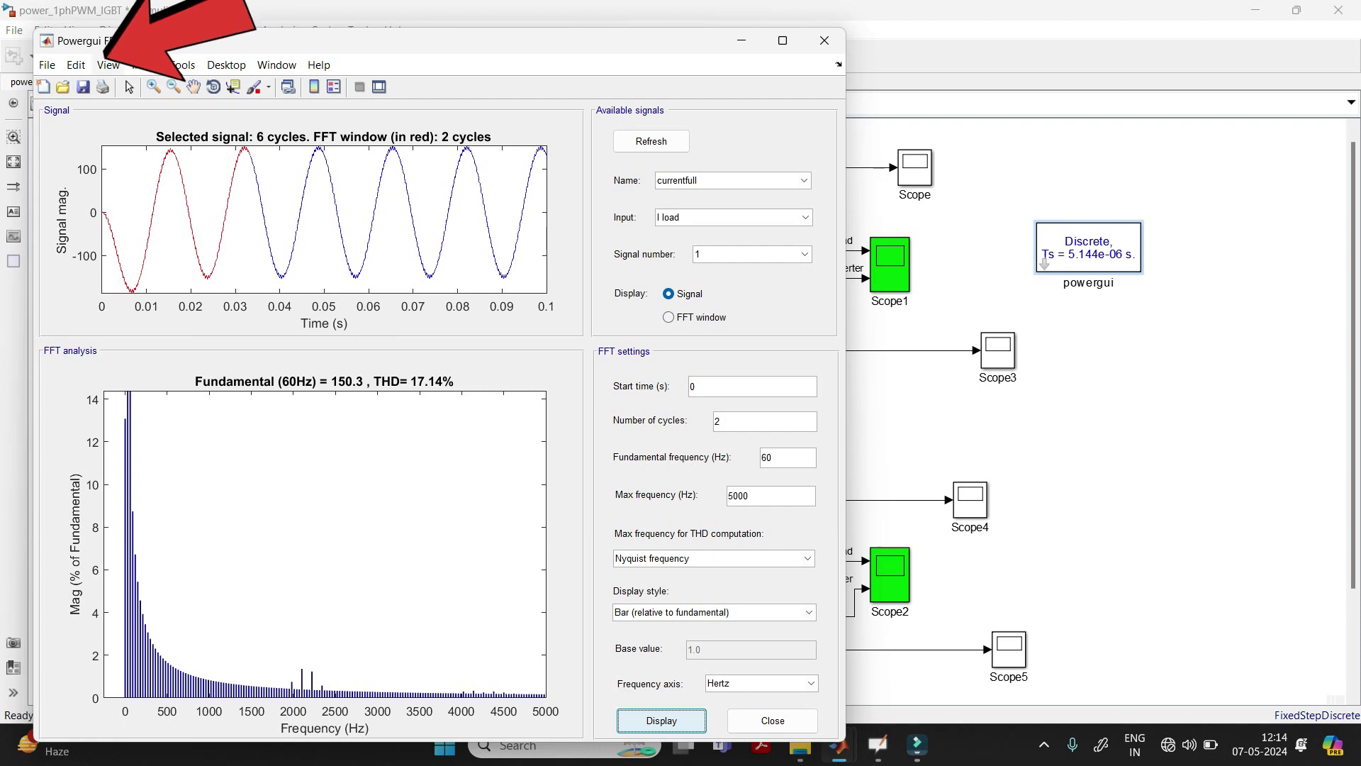
Open the FFT plot's axes properties, review the X and Y axis labels and limits, and close the figure window.
click(76, 64)
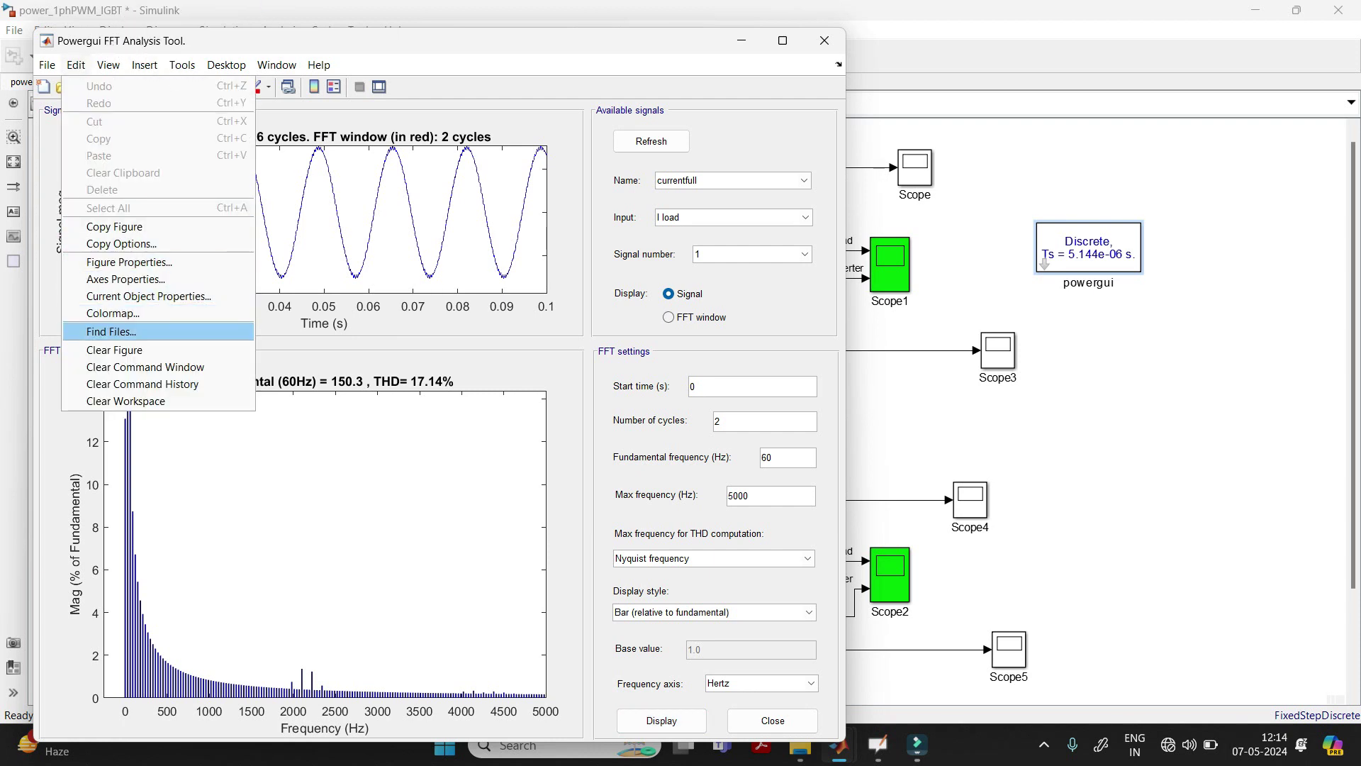
click(126, 279)
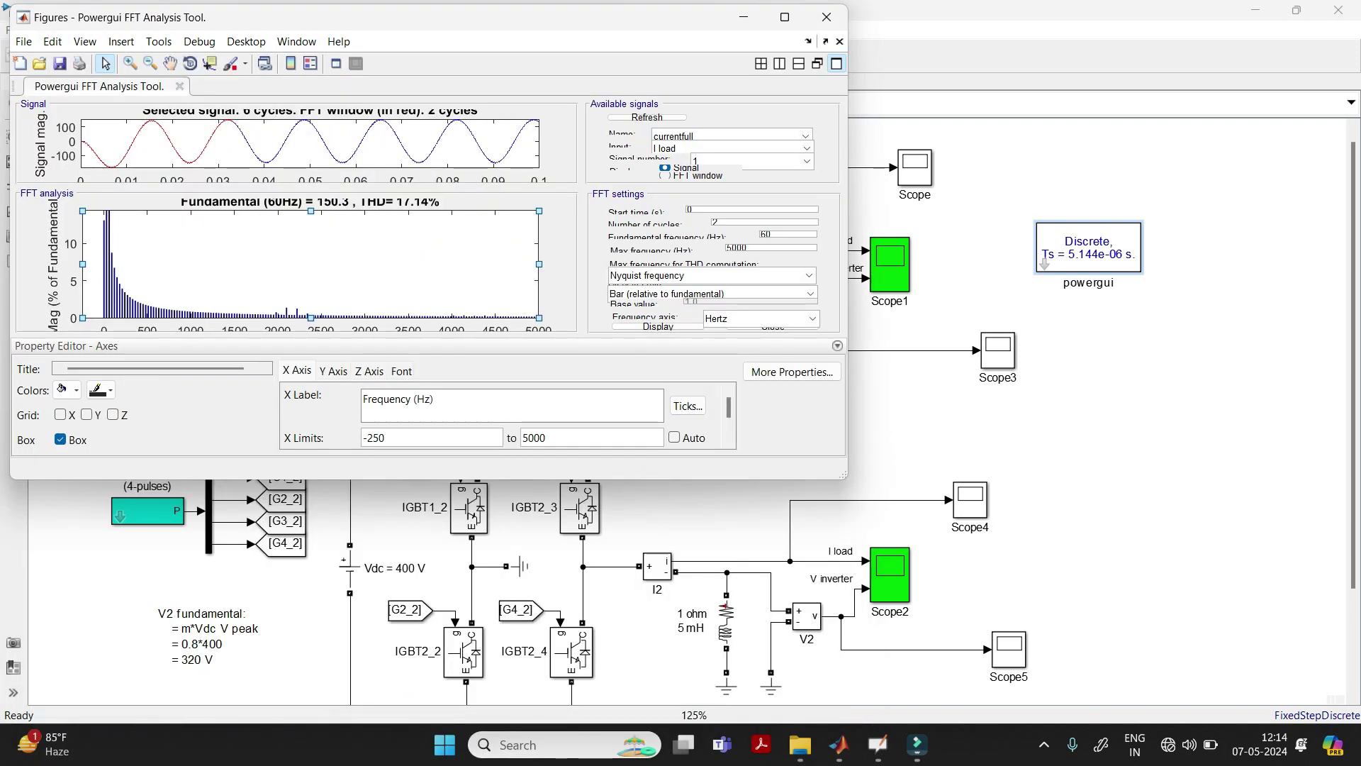
click(398, 399)
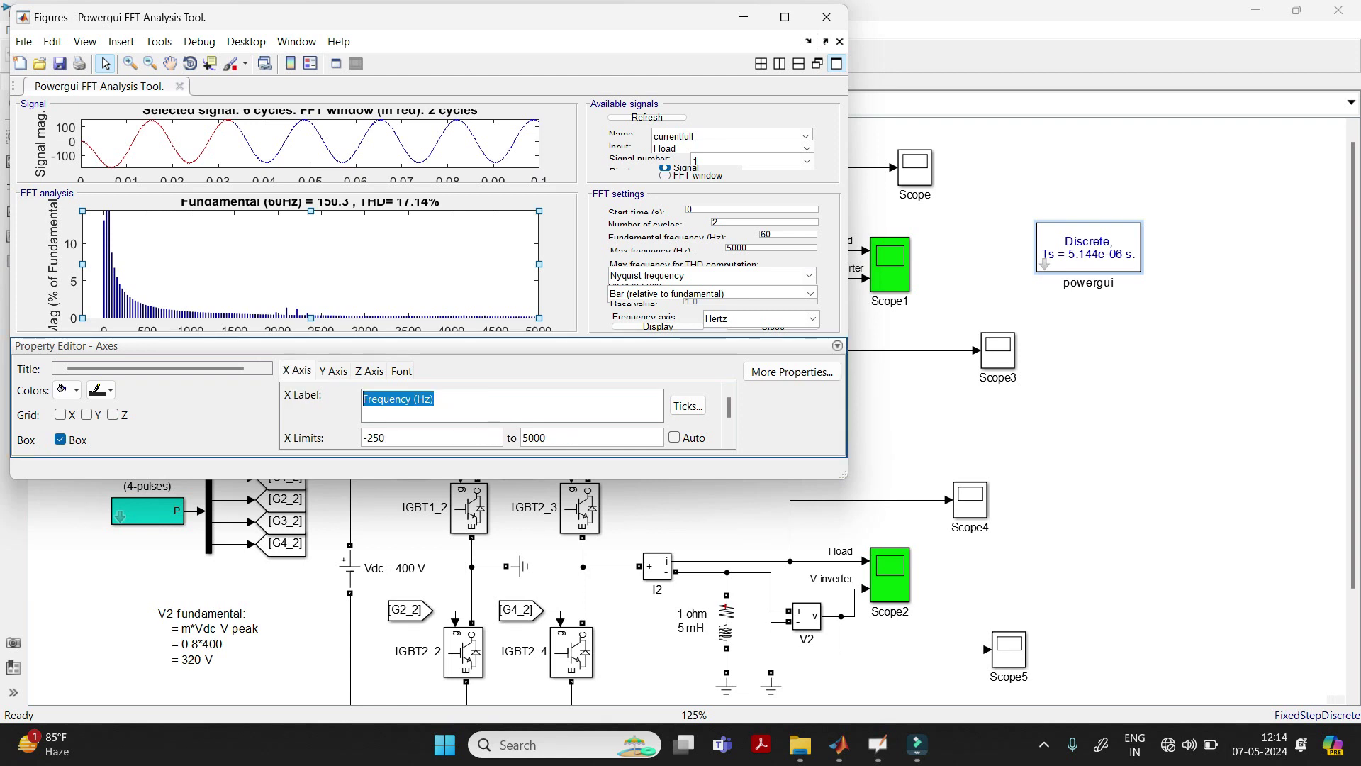
click(433, 399)
click(332, 371)
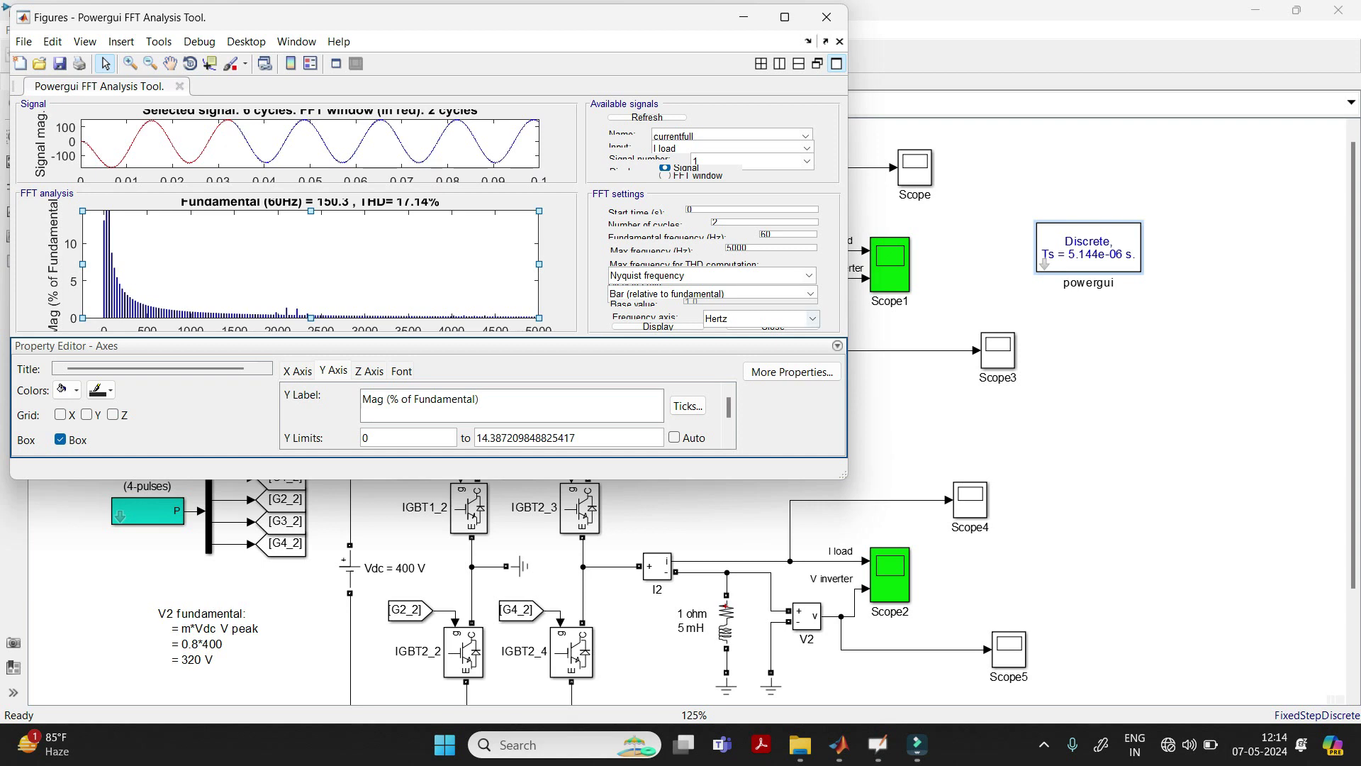
click(826, 17)
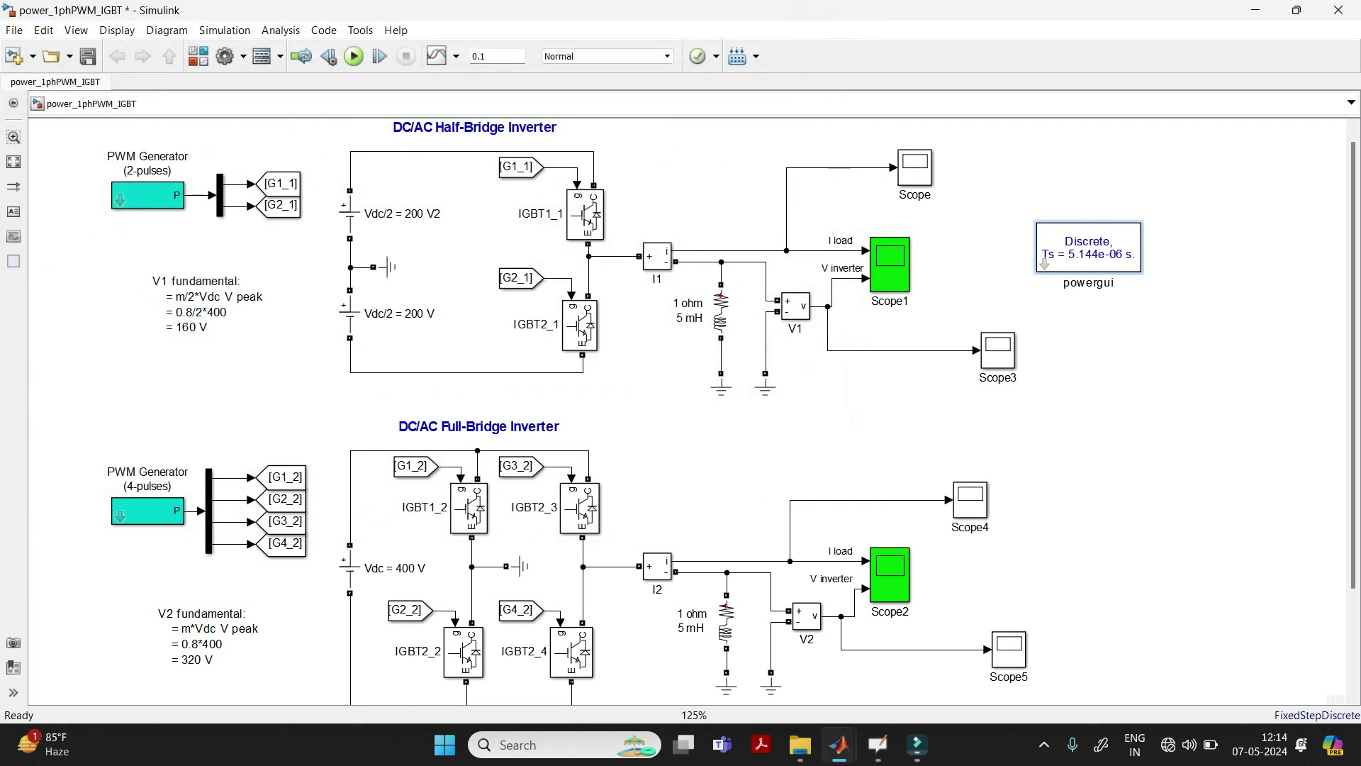